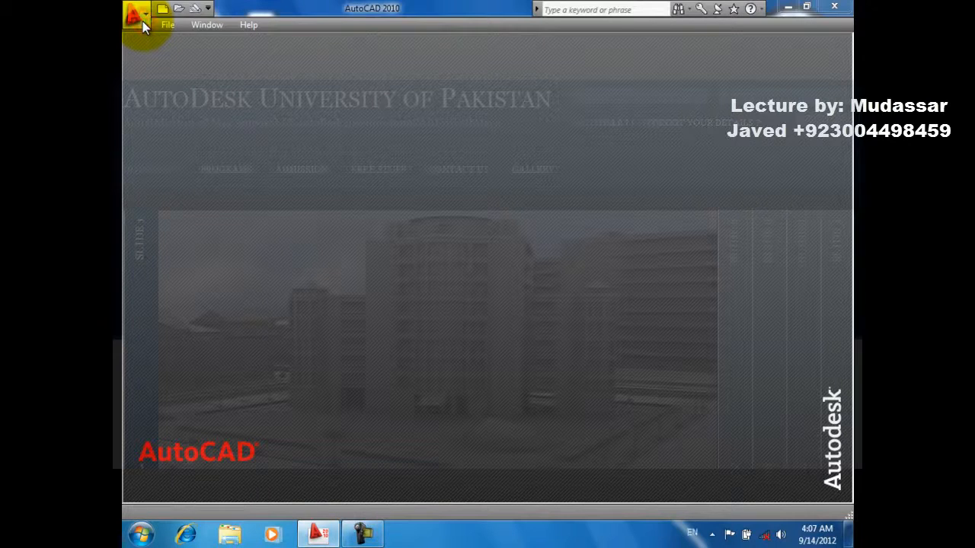
Step: Open the existing drawing 01_Move and Copy from the Chapter_07 folder
click(133, 13)
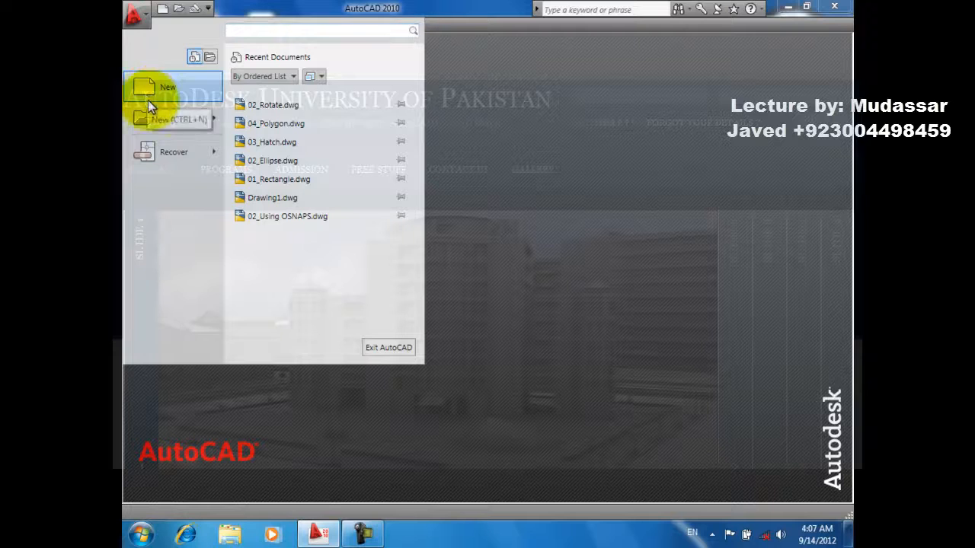
mouse_move(151, 119)
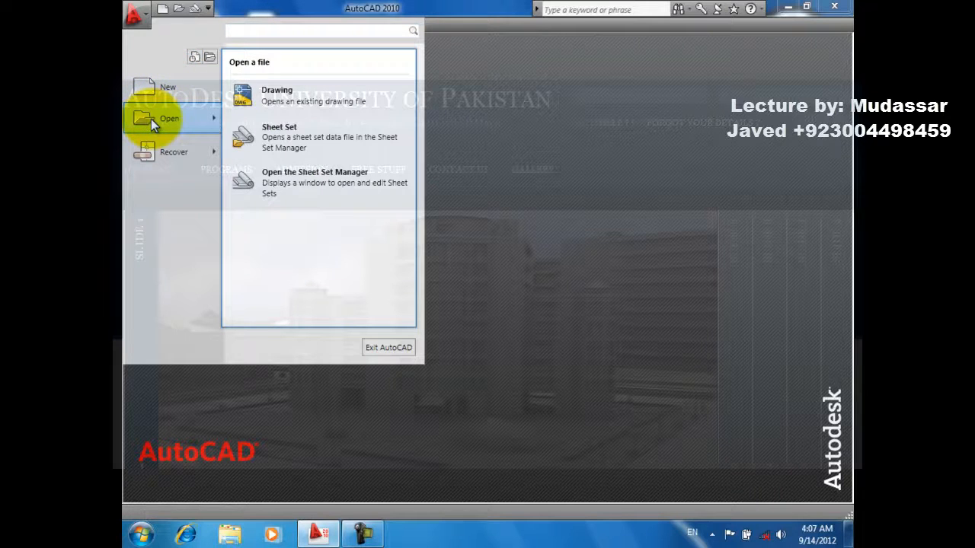
click(266, 95)
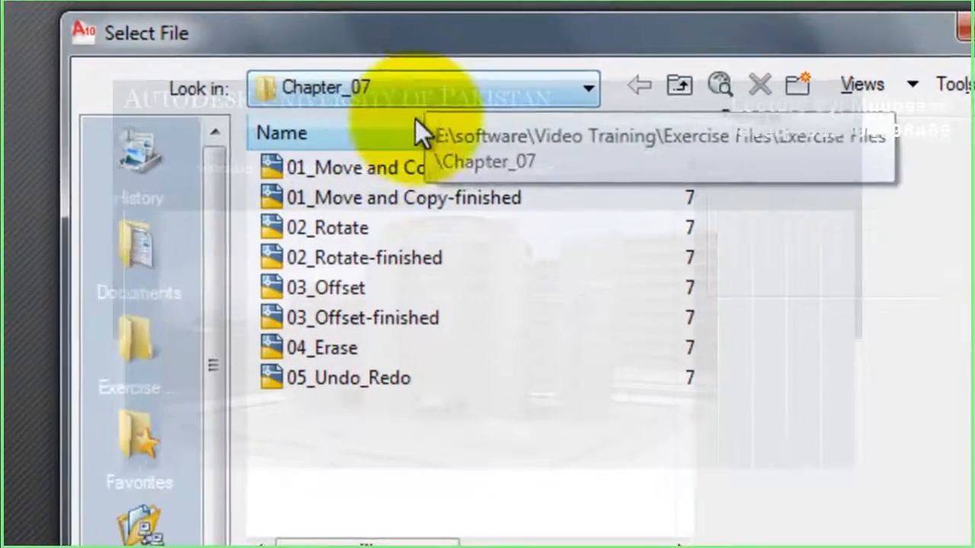
click(381, 167)
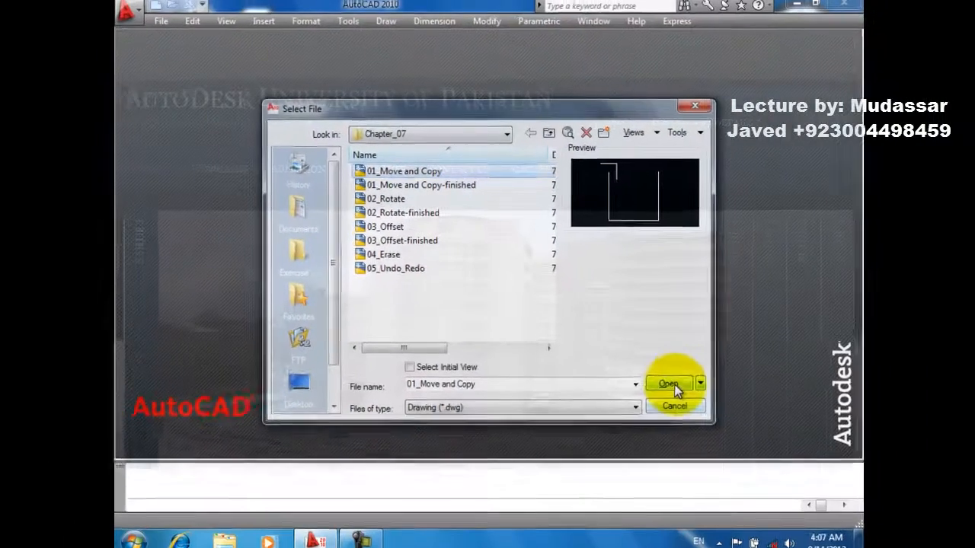
click(668, 378)
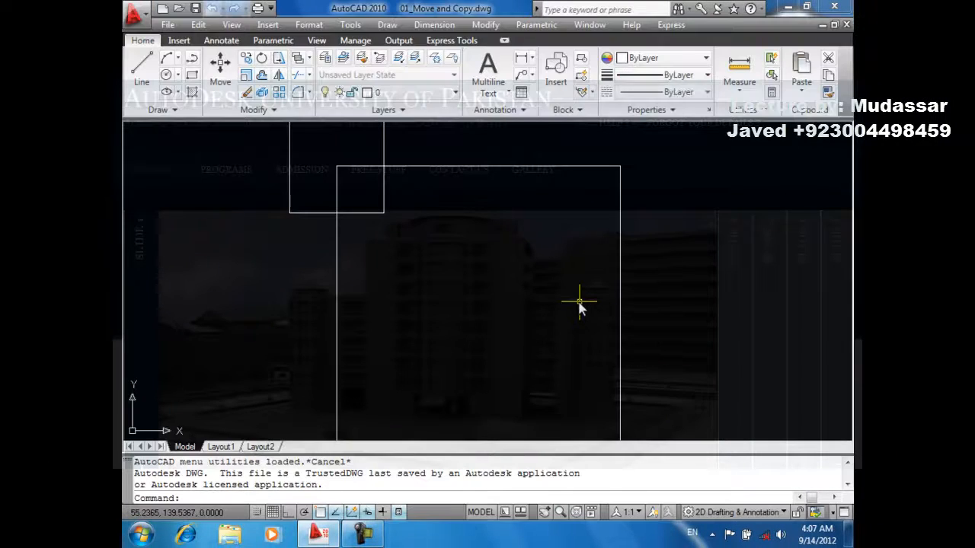
Step: Try to move the small square near the large square's top-right corner, using an arbitrary base point outside both squares
scroll(569, 302, down, 2)
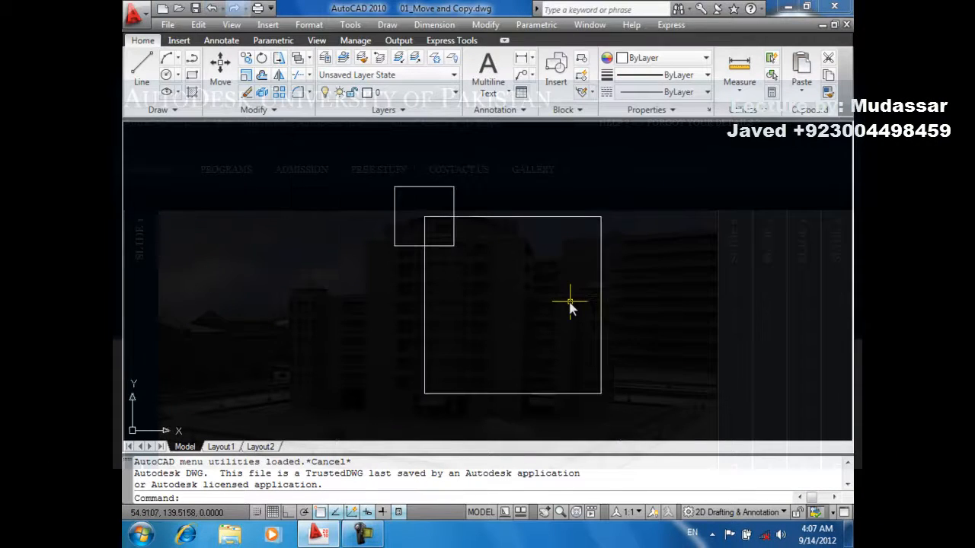
middle_drag(555, 304, 452, 288)
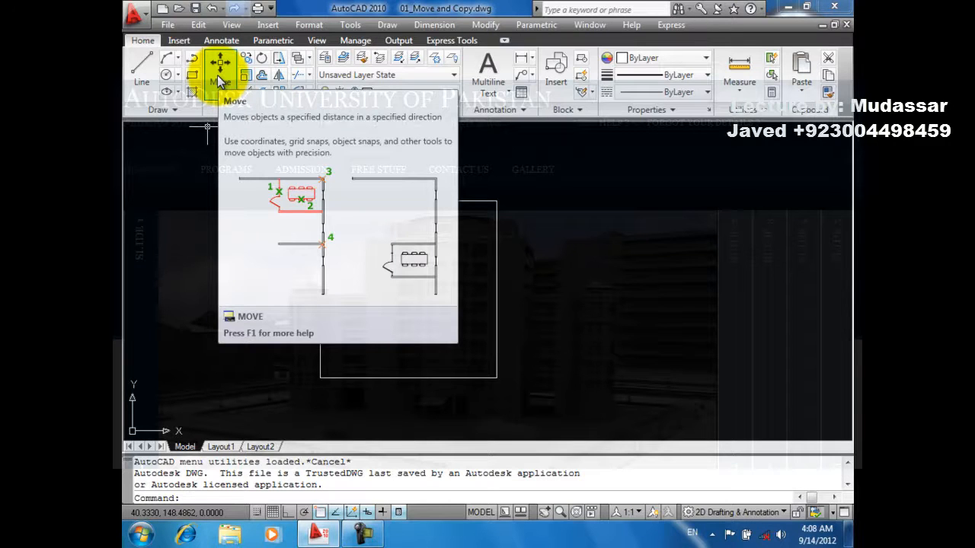
click(218, 77)
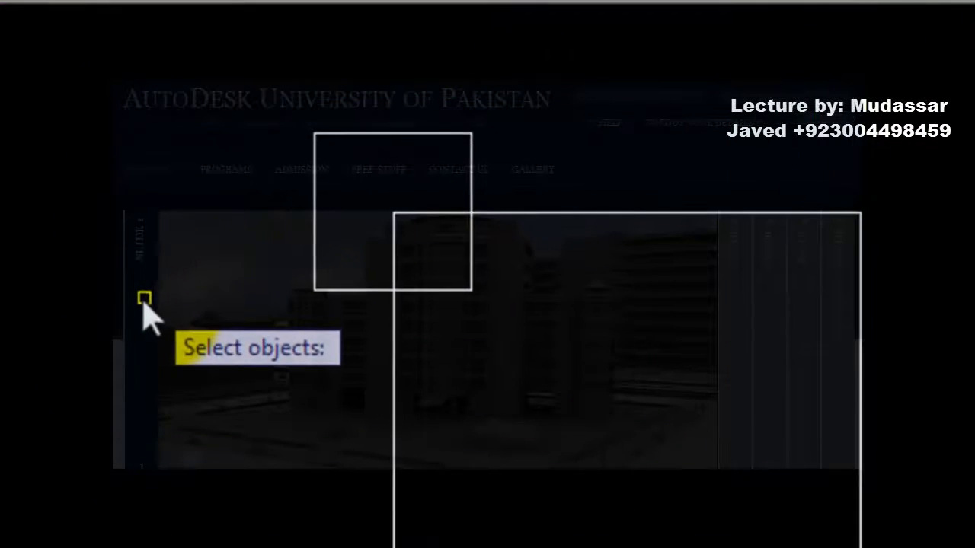
click(355, 292)
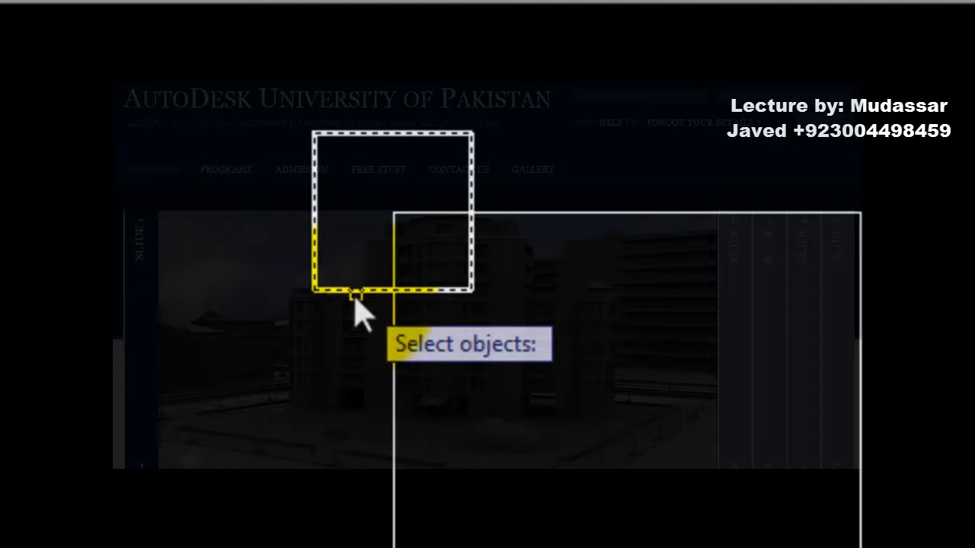
click(354, 293)
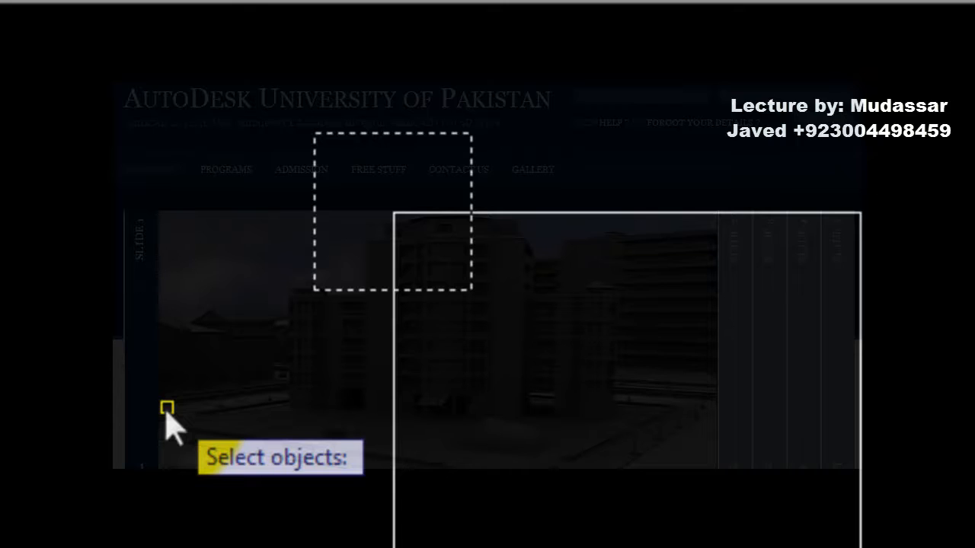
key(Return)
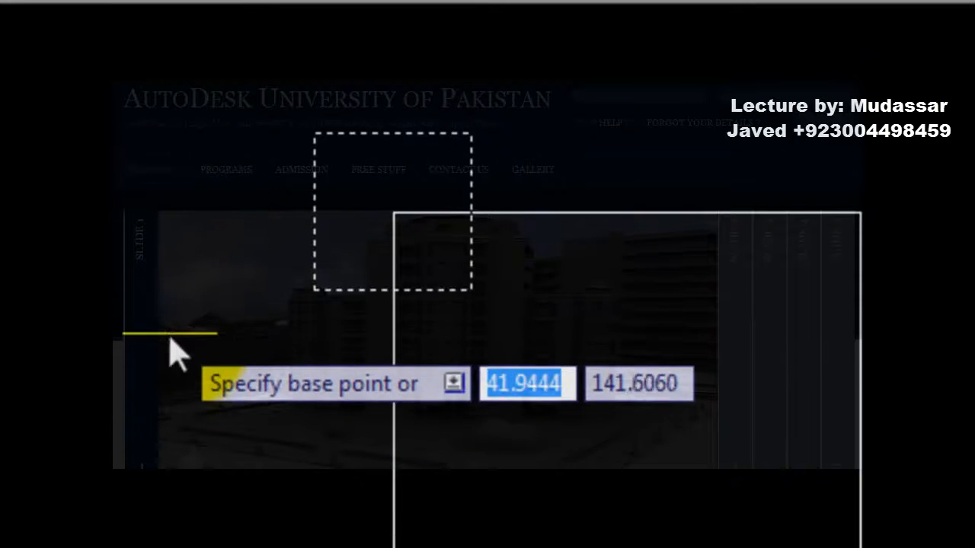
click(170, 321)
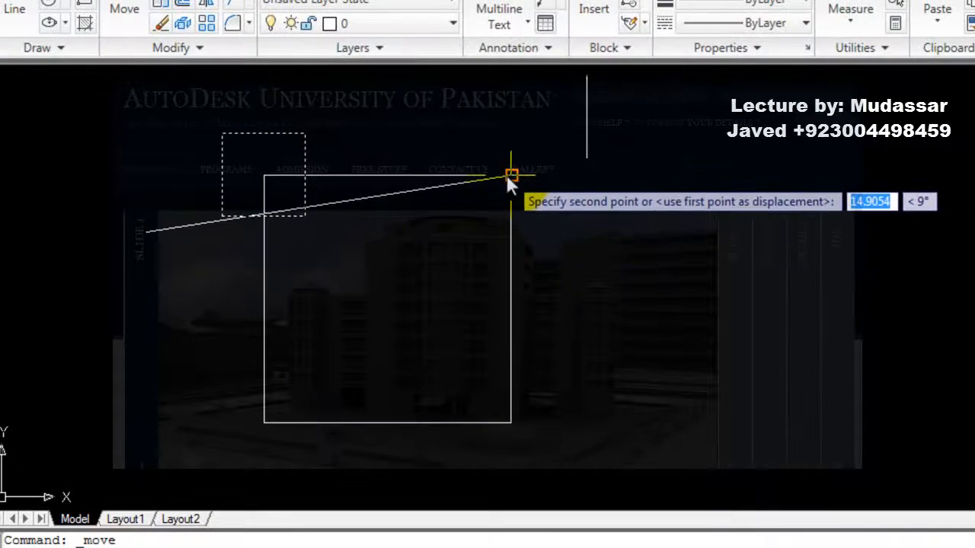
click(397, 228)
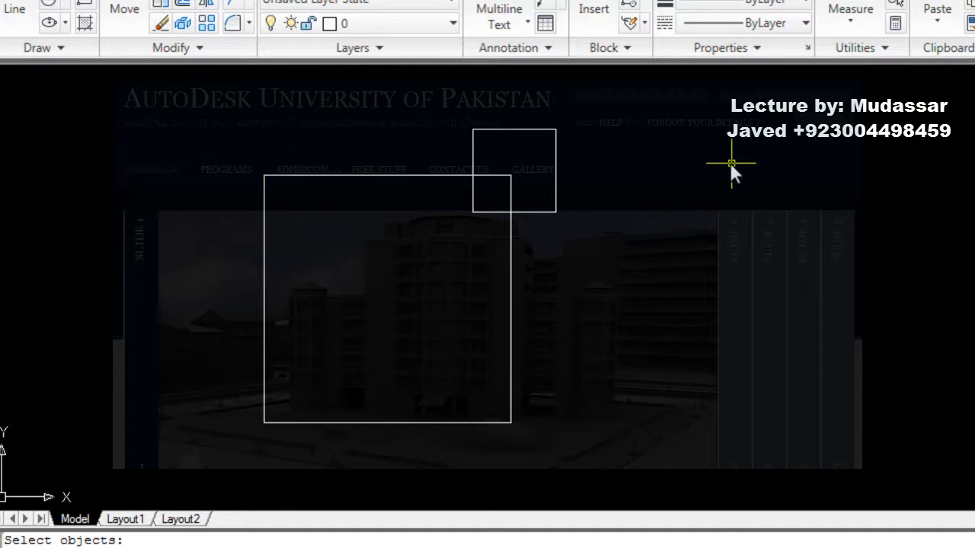
Step: Undo the small square's last move
click(265, 175)
key(ctrl+z)
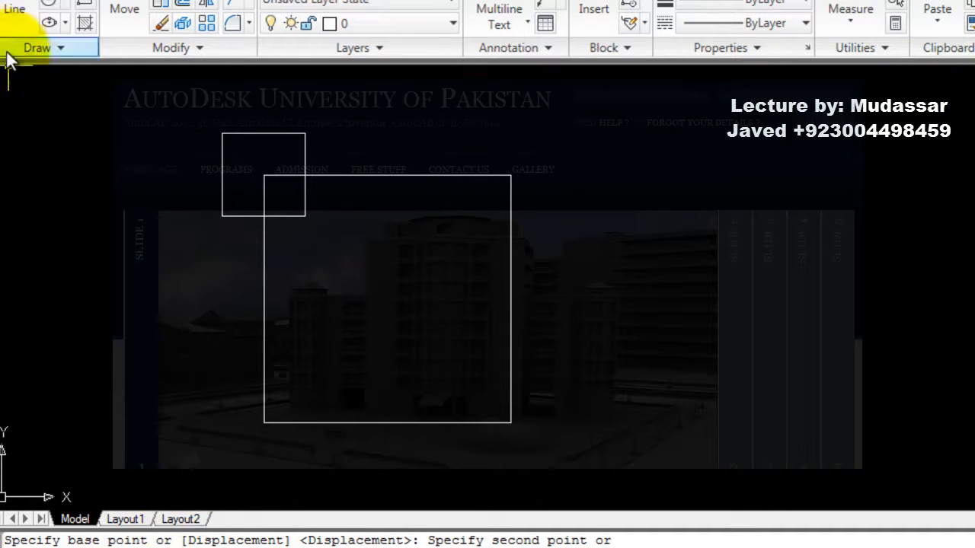
right_click(116, 192)
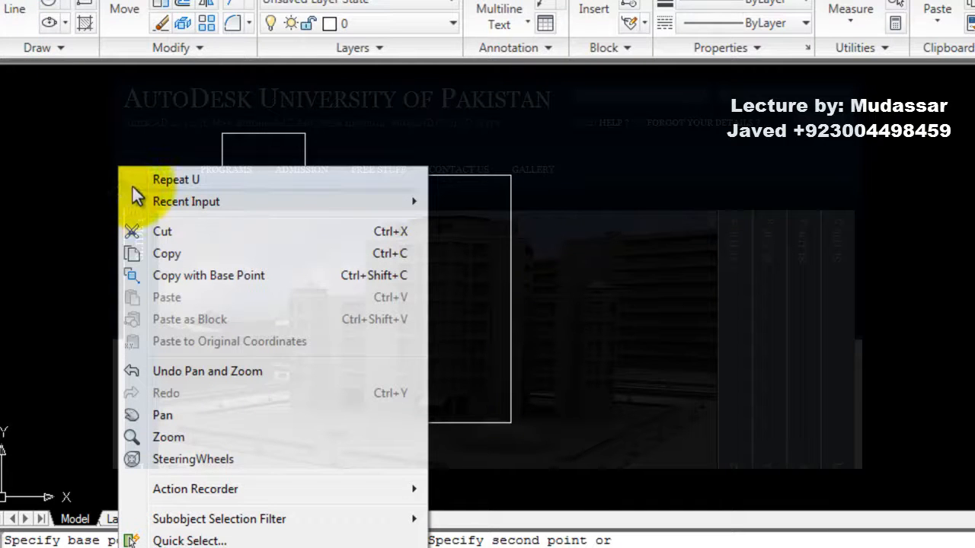
click(650, 126)
click(699, 319)
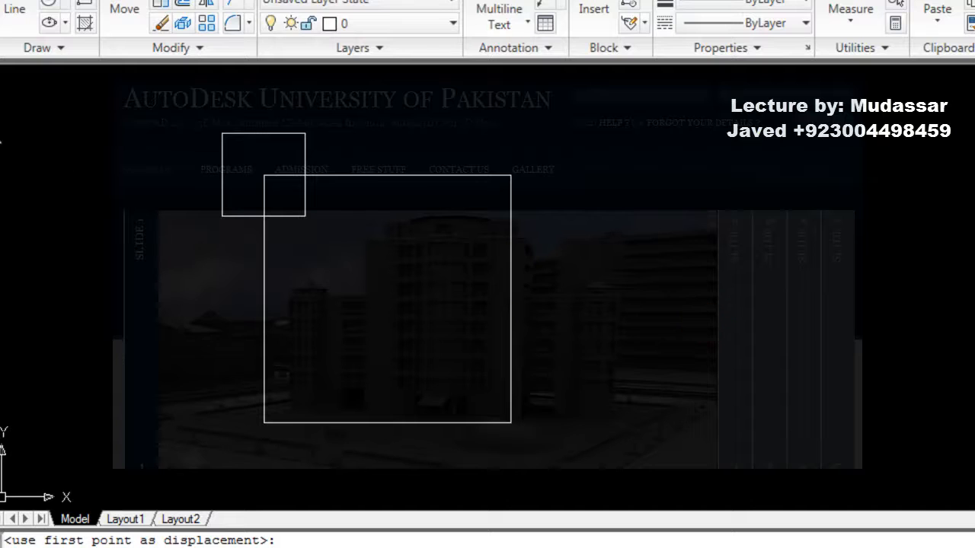
Step: Move the small square from the large square's top-left corner to its top-right corner, snapping to both endpoints
click(121, 10)
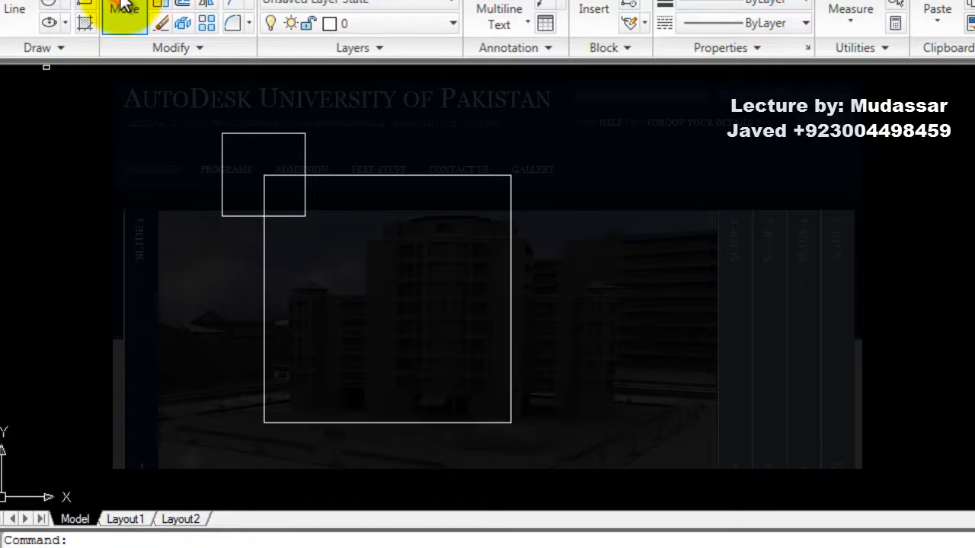
click(231, 218)
key(Return)
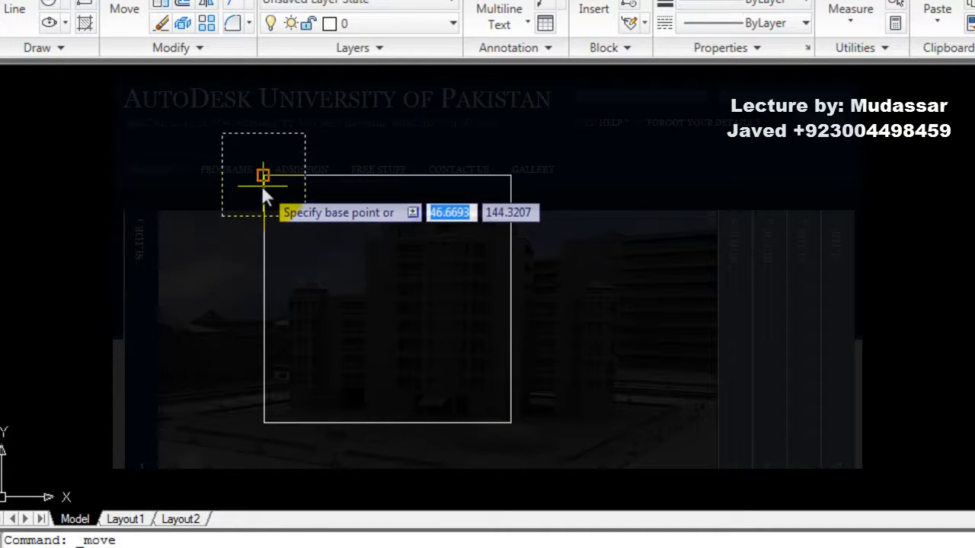
click(231, 167)
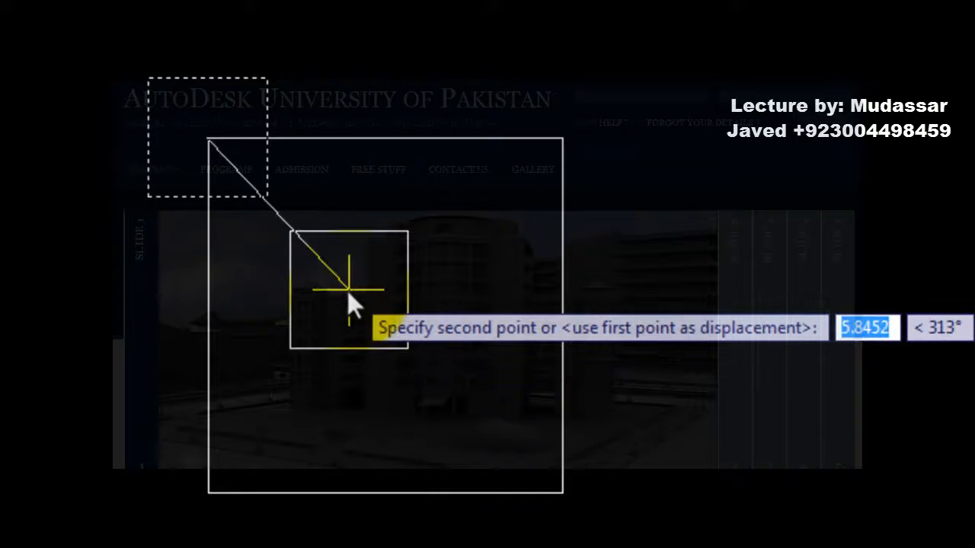
click(553, 135)
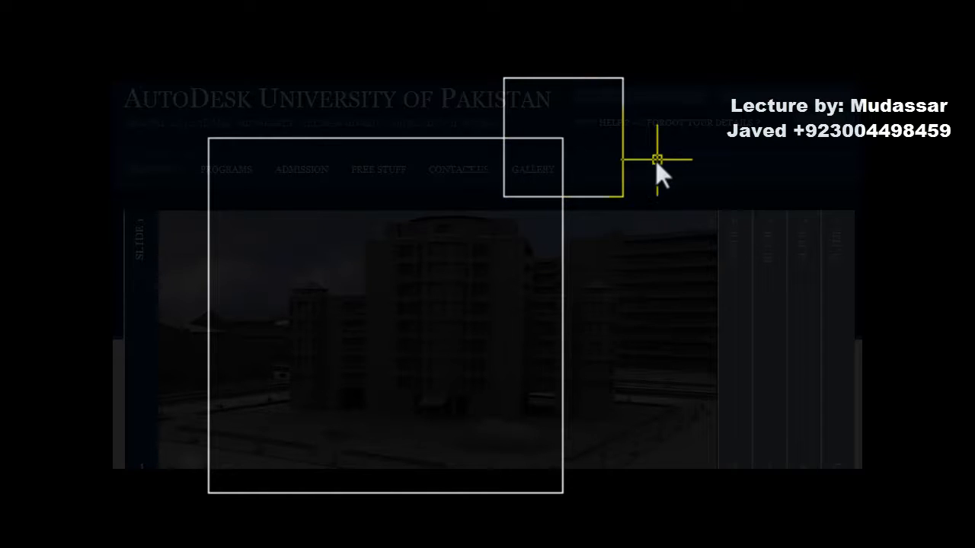
scroll(656, 161, down, 8)
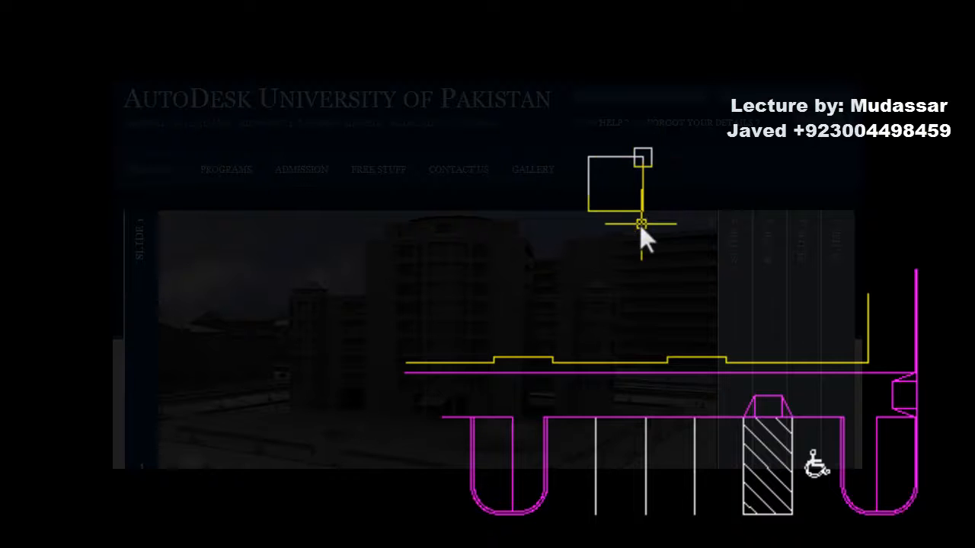
scroll(642, 240, up, 3)
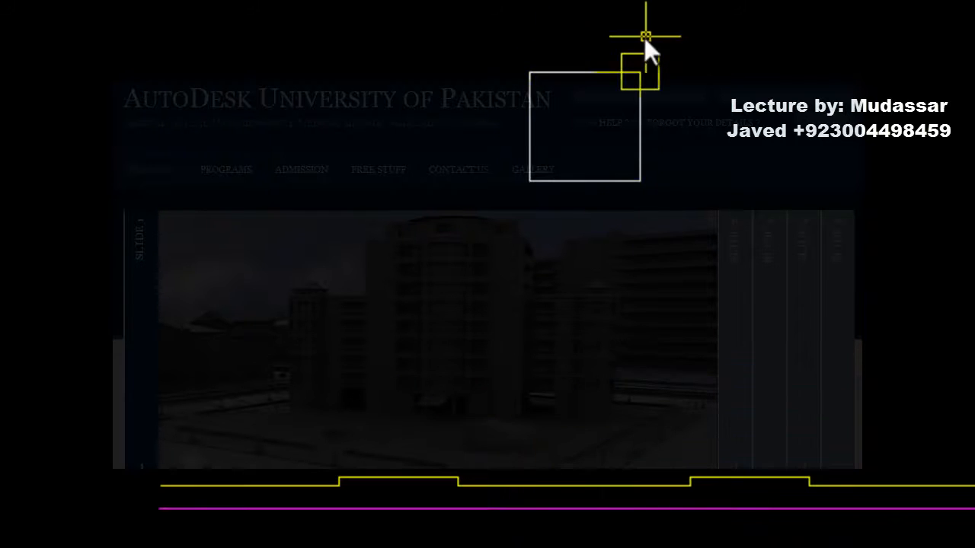
scroll(644, 38, up, 5)
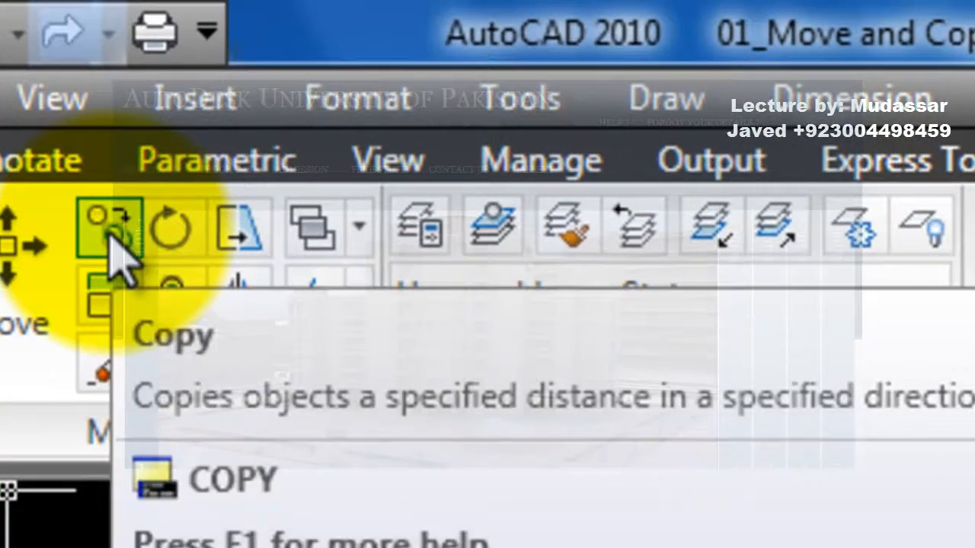
click(216, 97)
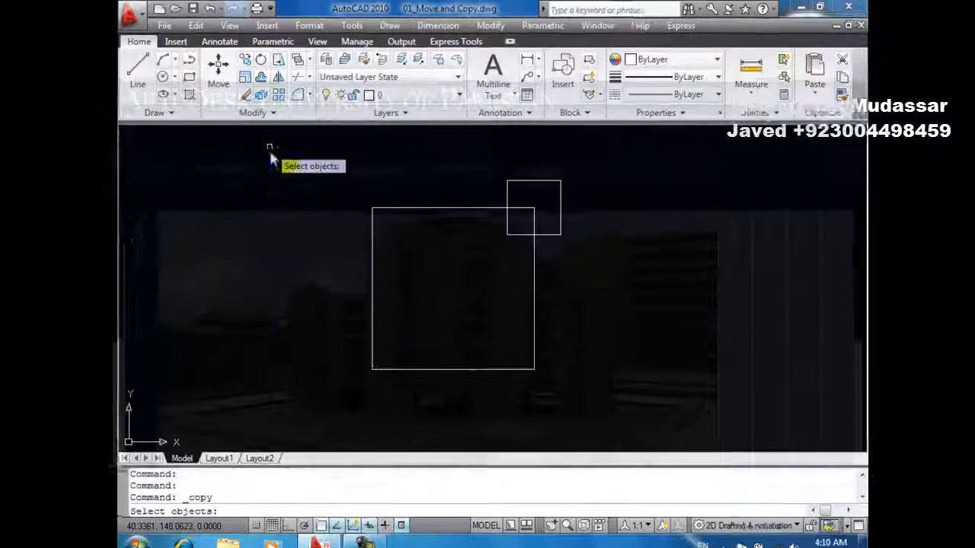
click(509, 176)
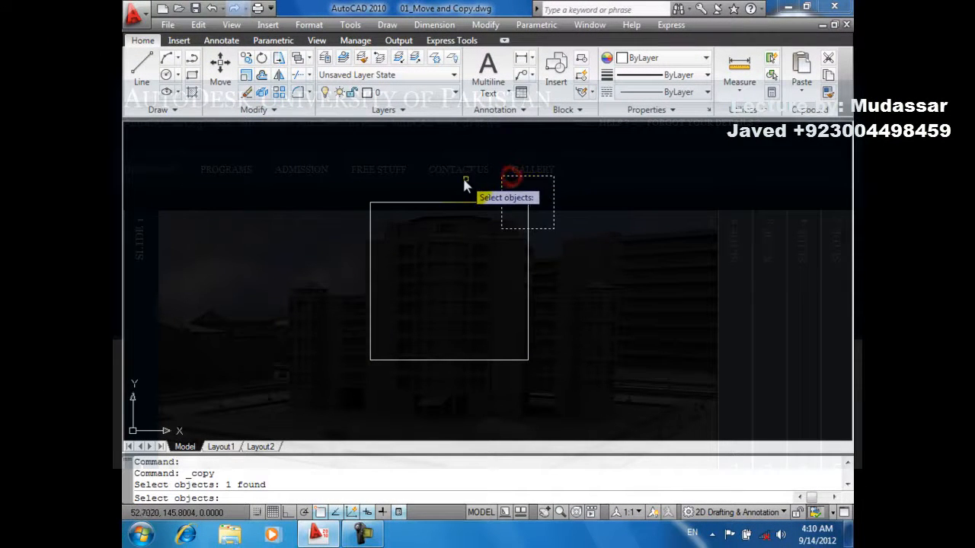
key(Return)
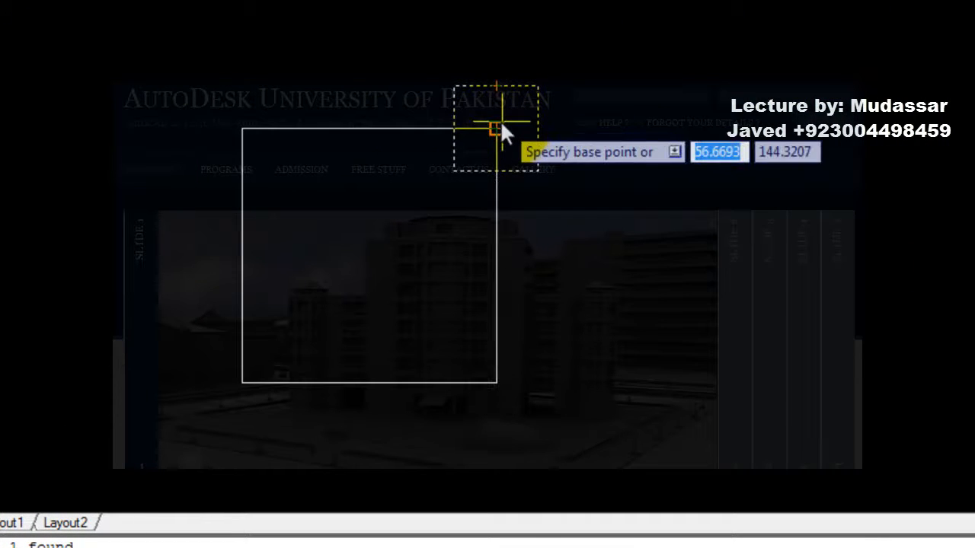
click(538, 86)
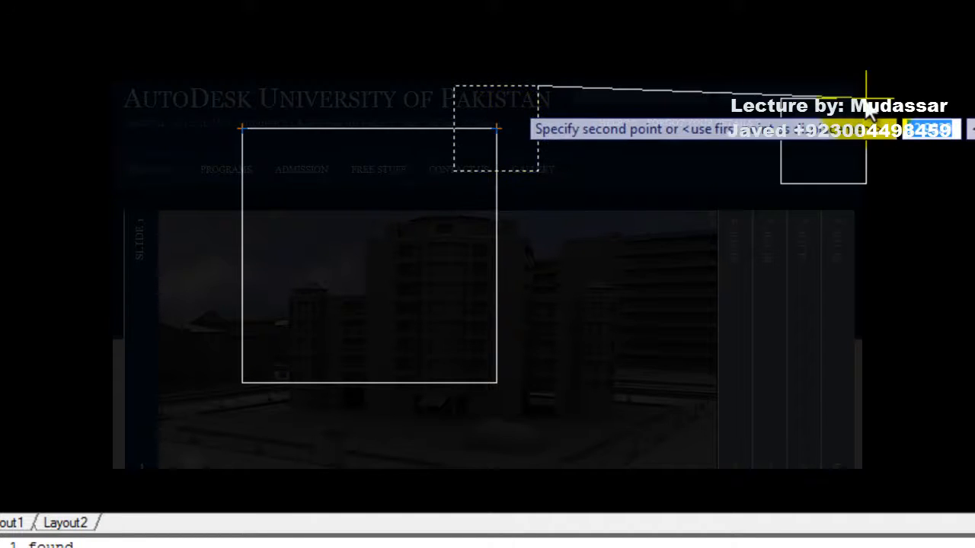
key(Return)
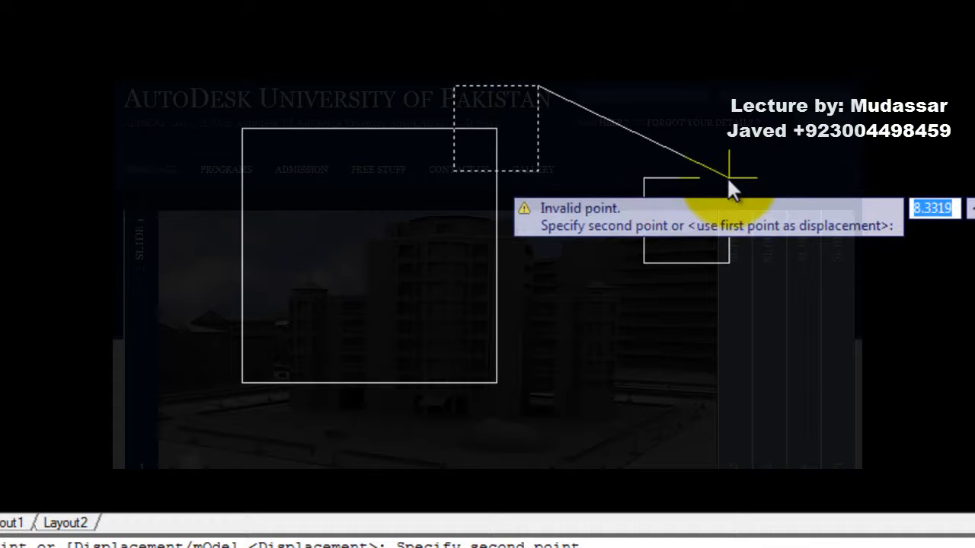
key(Escape)
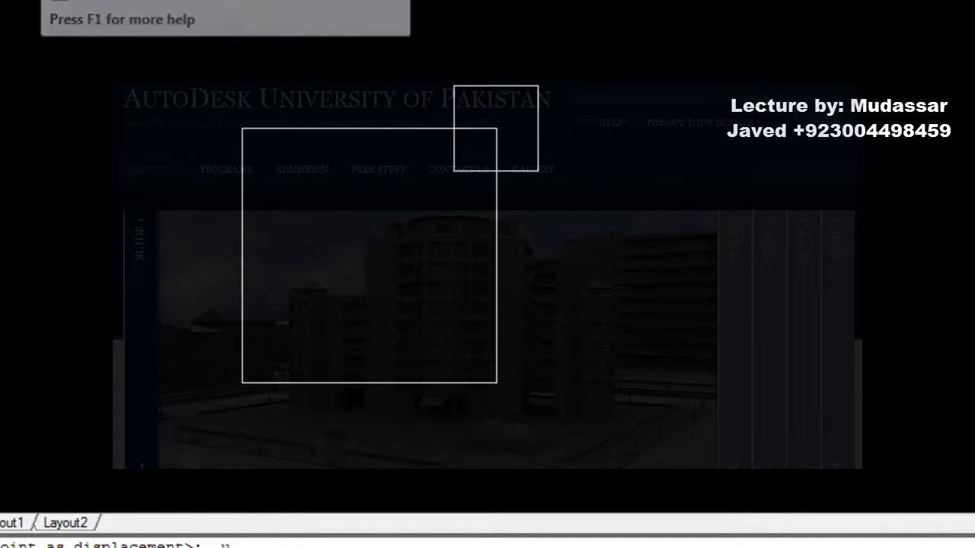
Step: Copy the small square from the large square's top-right corner to its other three corners, snapping to the endpoints
key(Return)
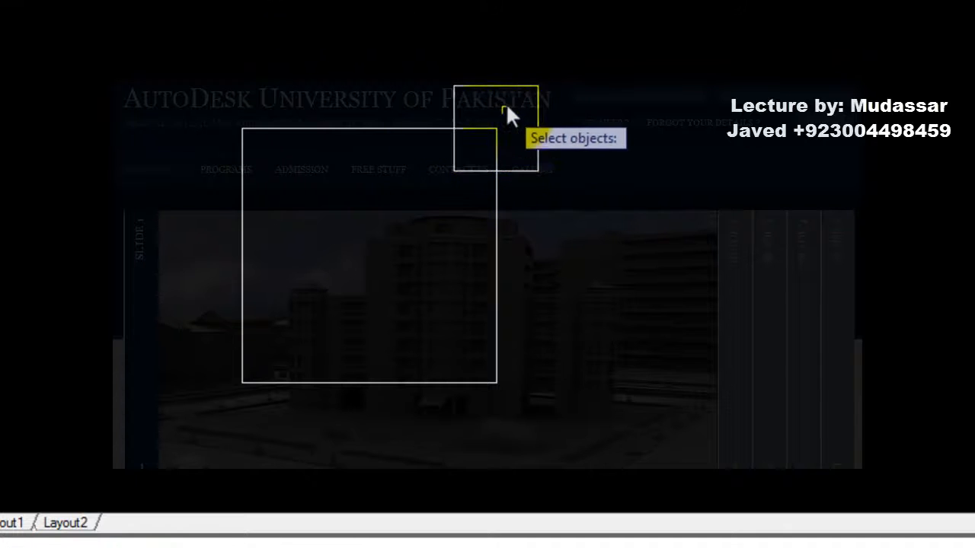
click(514, 85)
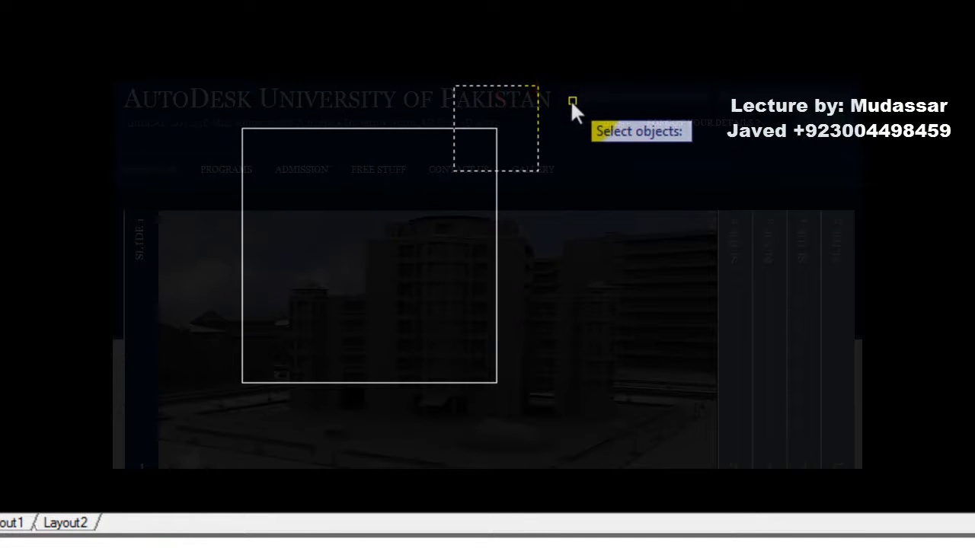
key(Return)
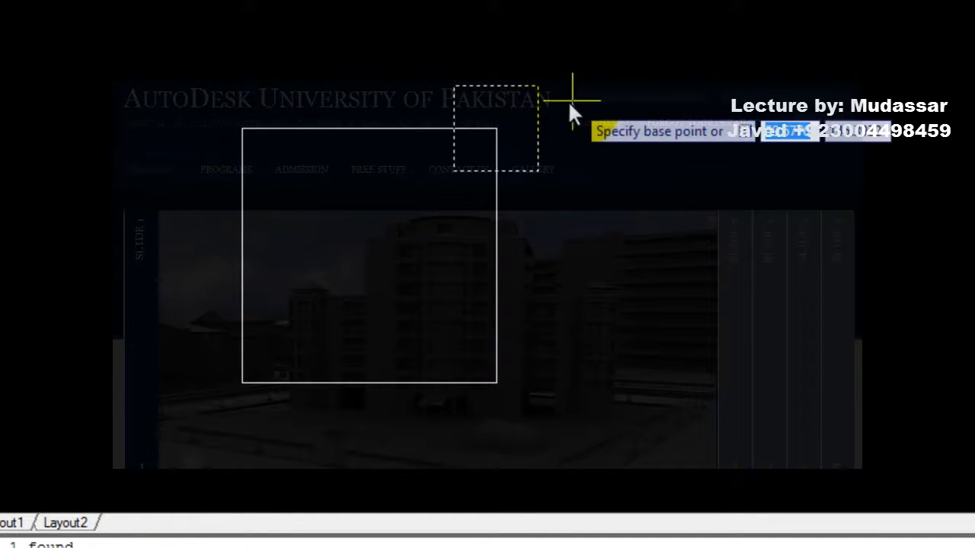
click(497, 131)
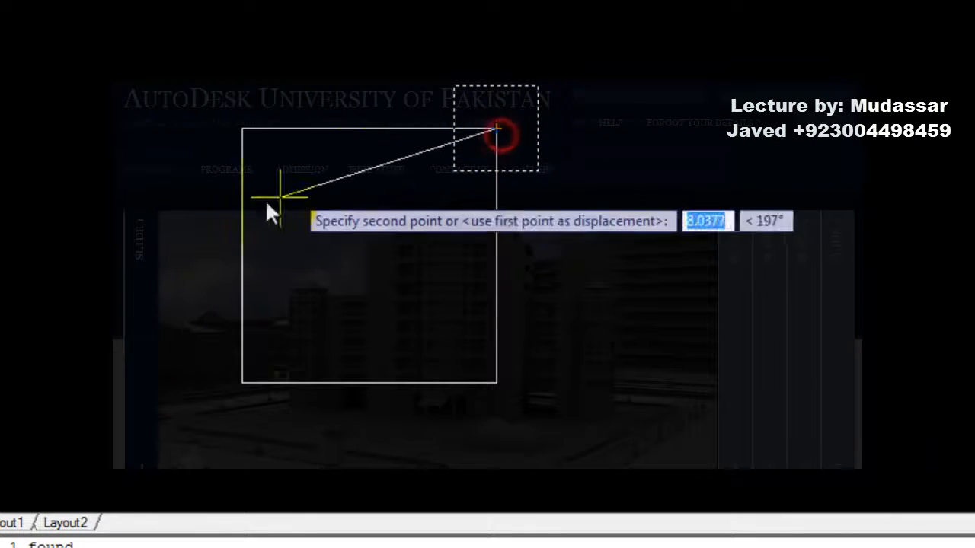
click(244, 128)
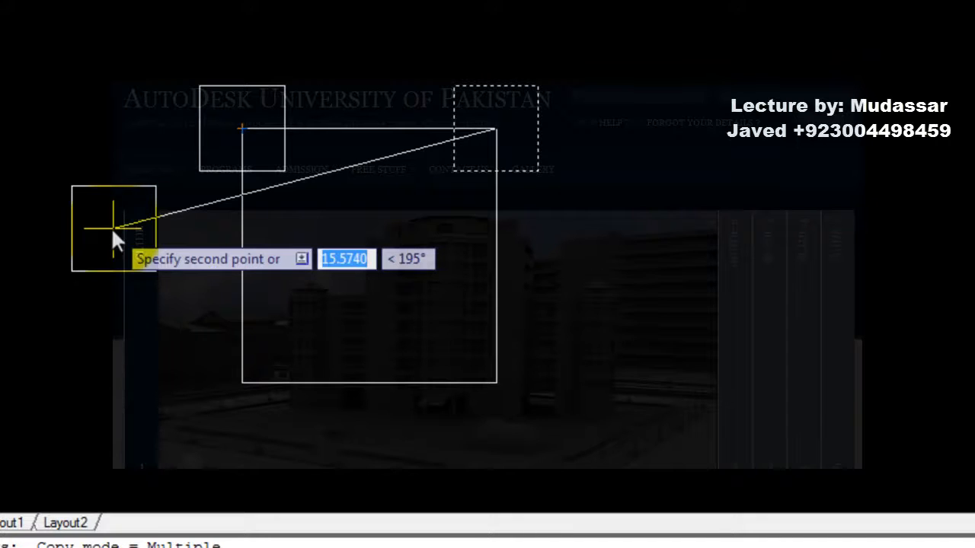
click(244, 384)
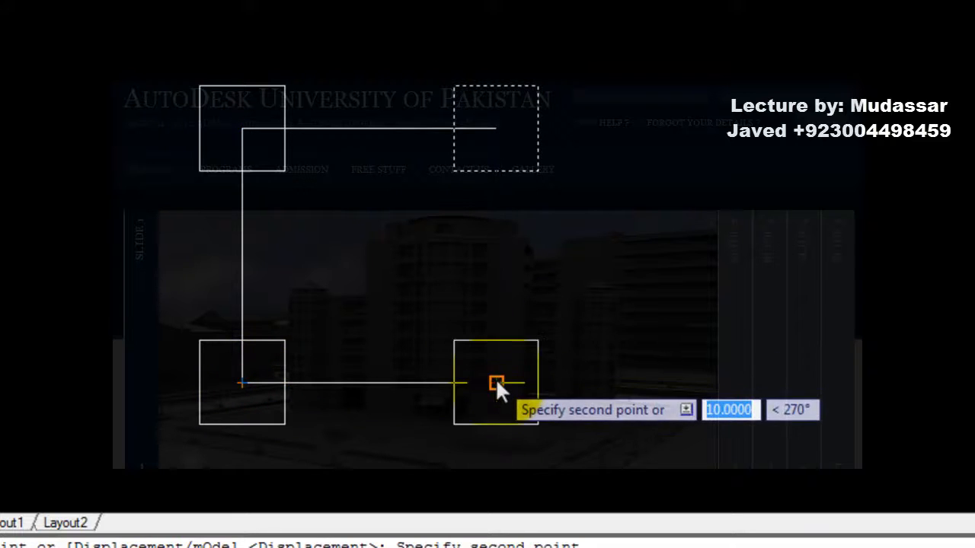
click(496, 383)
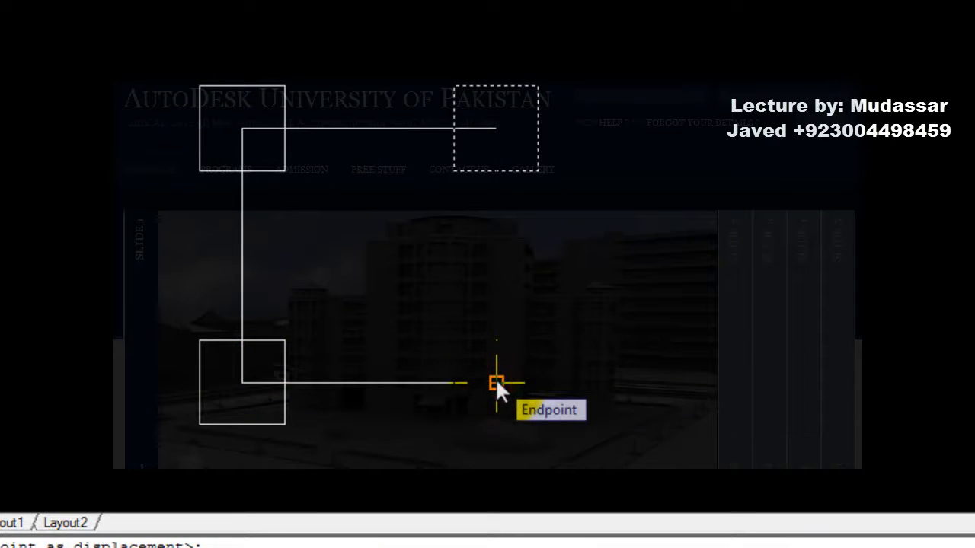
key(Return)
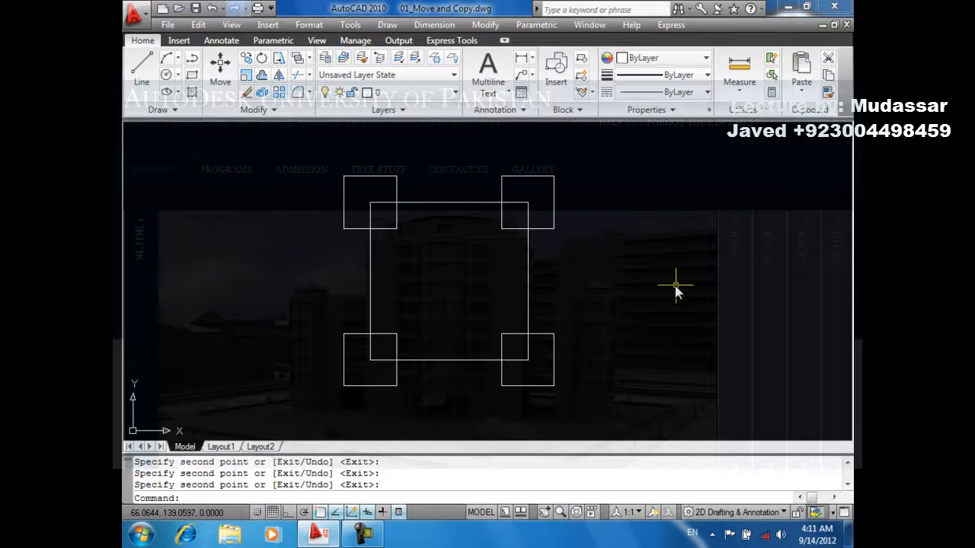
Step: Copy the wheelchair symbol into the four empty parking stalls left of the hatched area, using the hatched area's top-right corner as base point
scroll(677, 319, down, 3)
mouse_move(678, 348)
middle_down()
mouse_move(526, 205)
mouse_move(529, 194)
middle_up()
scroll(566, 269, down, 2)
middle_drag(566, 268, 535, 193)
scroll(535, 193, up, 2)
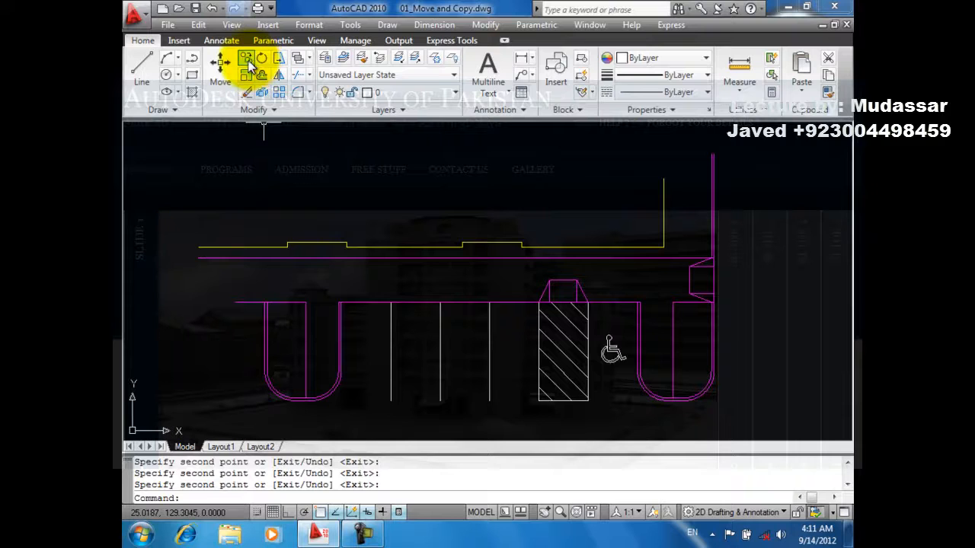
click(246, 60)
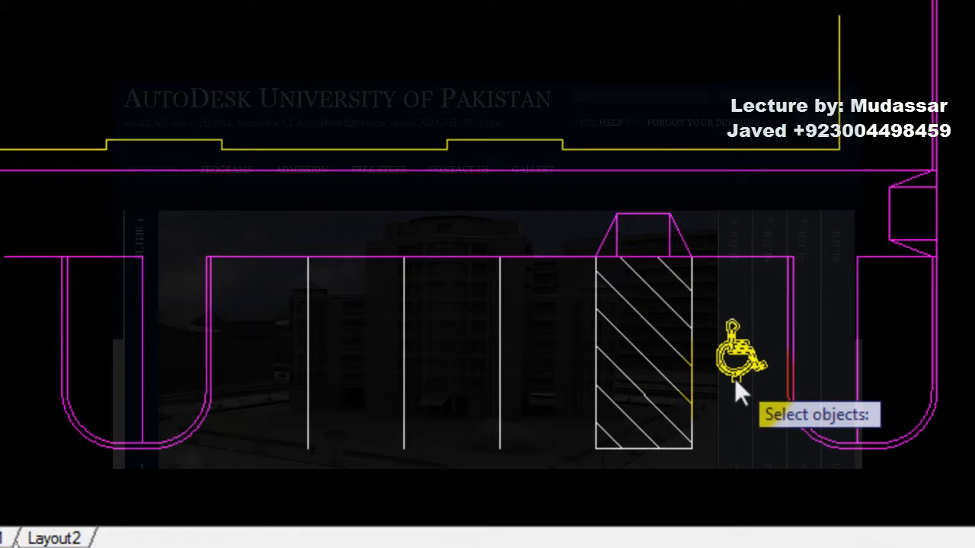
click(734, 378)
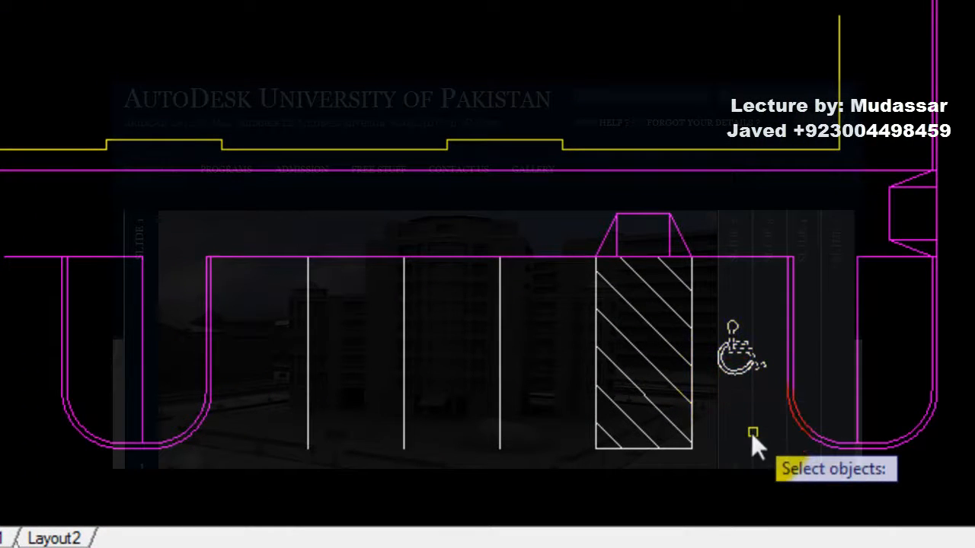
key(Return)
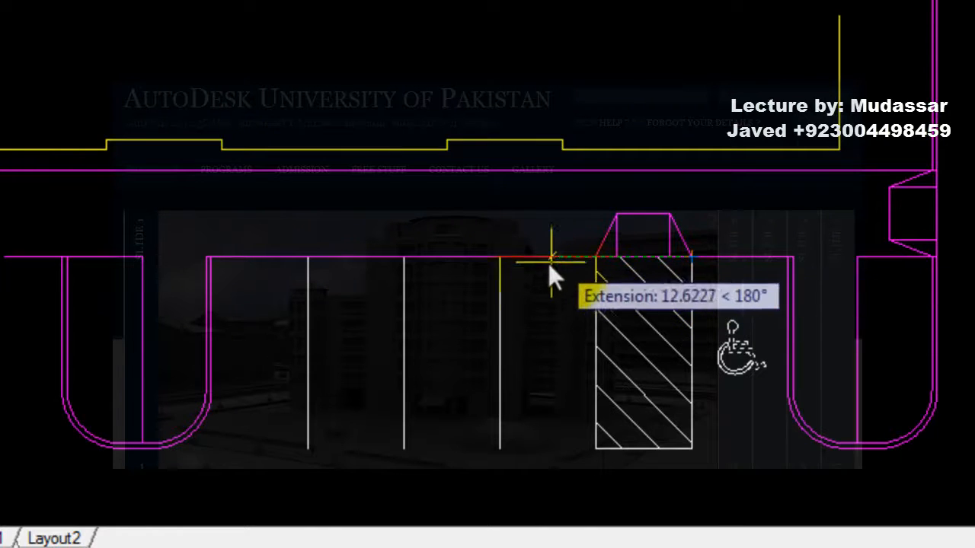
click(504, 262)
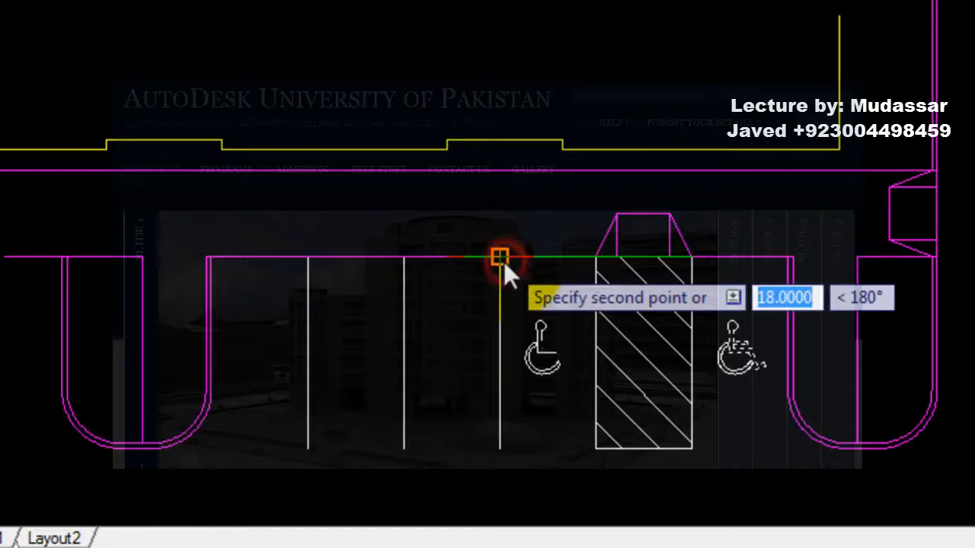
click(414, 259)
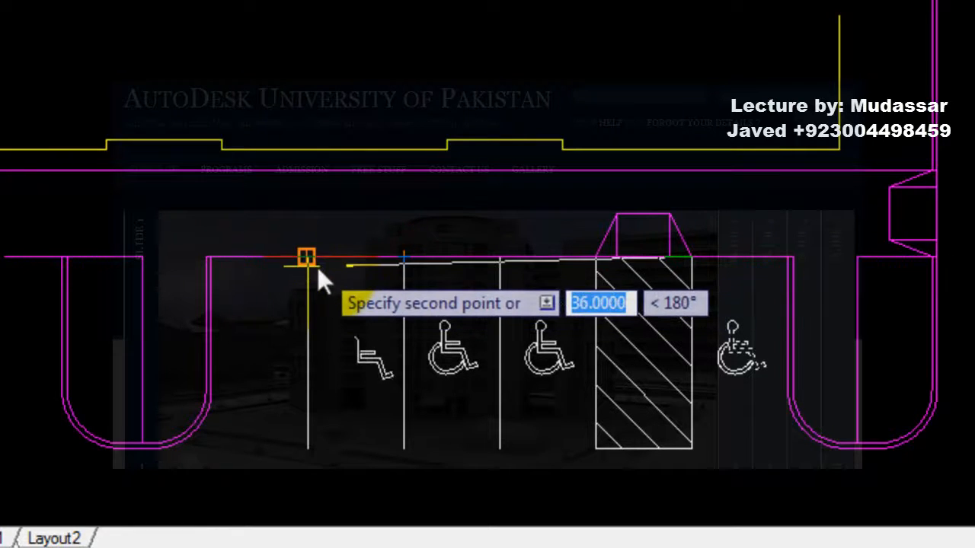
click(222, 260)
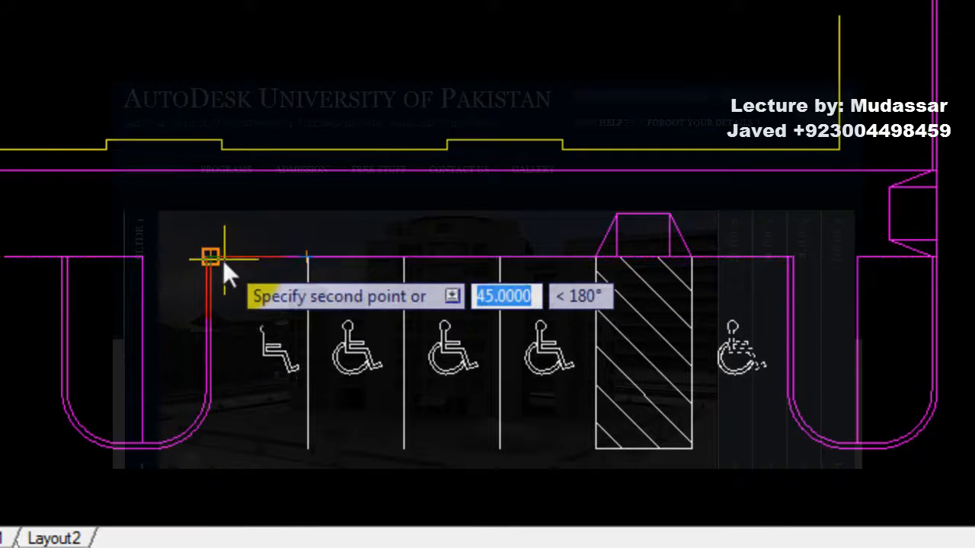
key(Return)
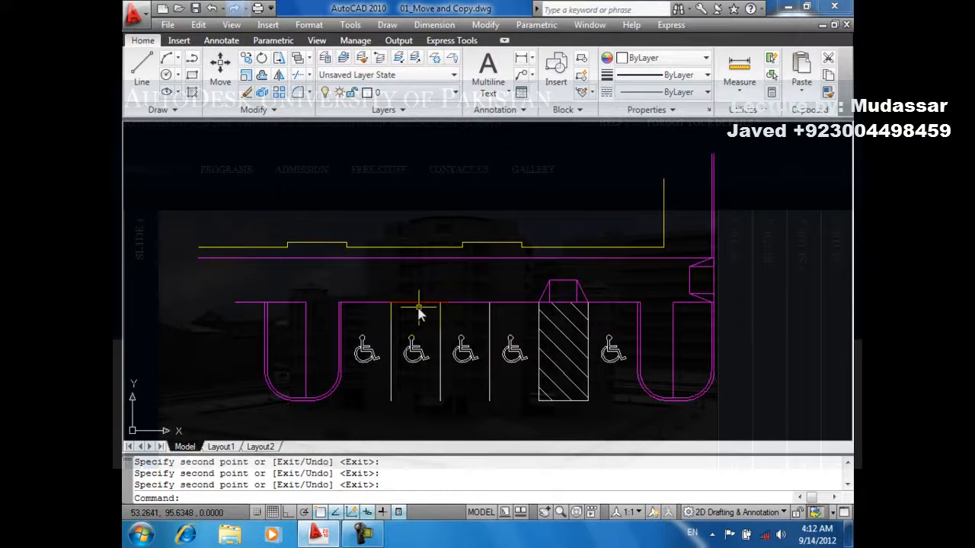
Step: Copy the ramp above the hatched area to the four stalls on its left, using the ramp's lower-left corner as base point
click(249, 60)
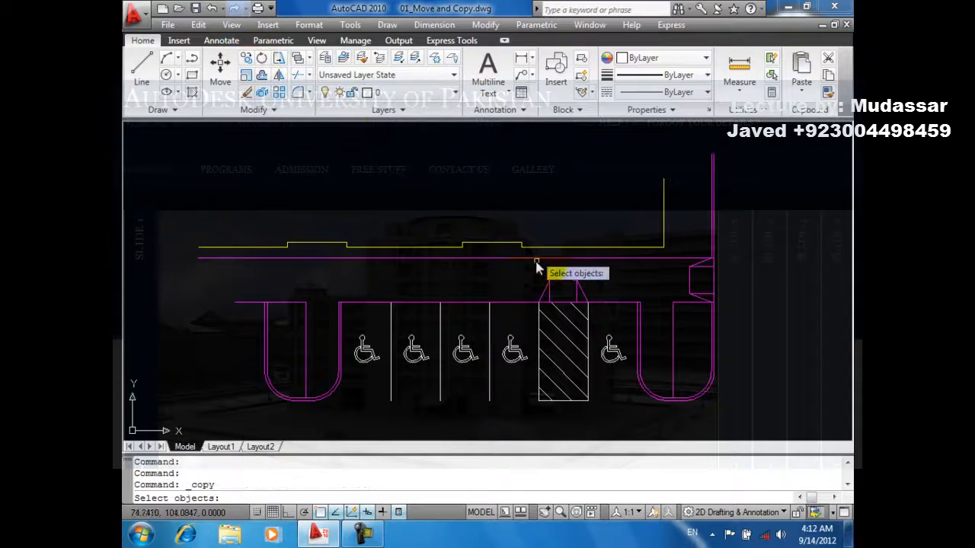
click(580, 293)
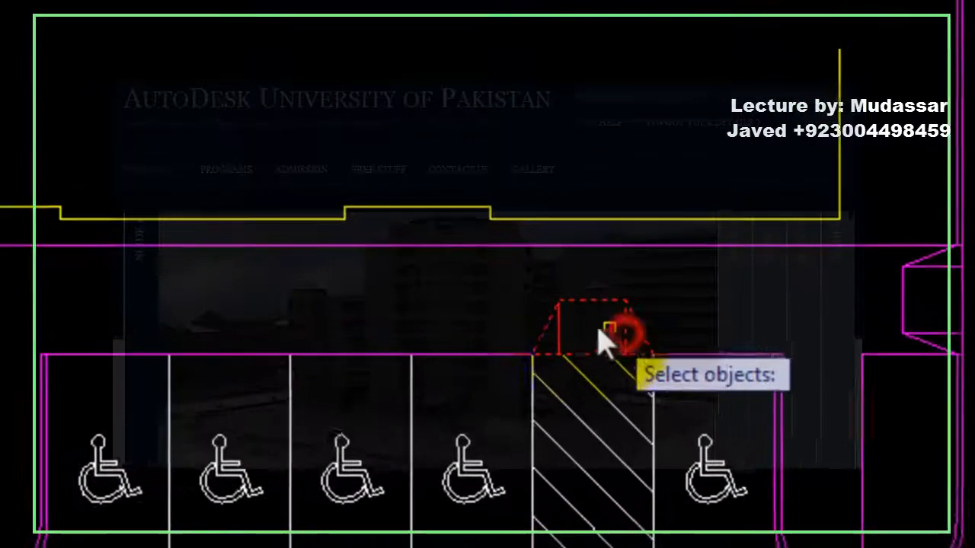
click(559, 325)
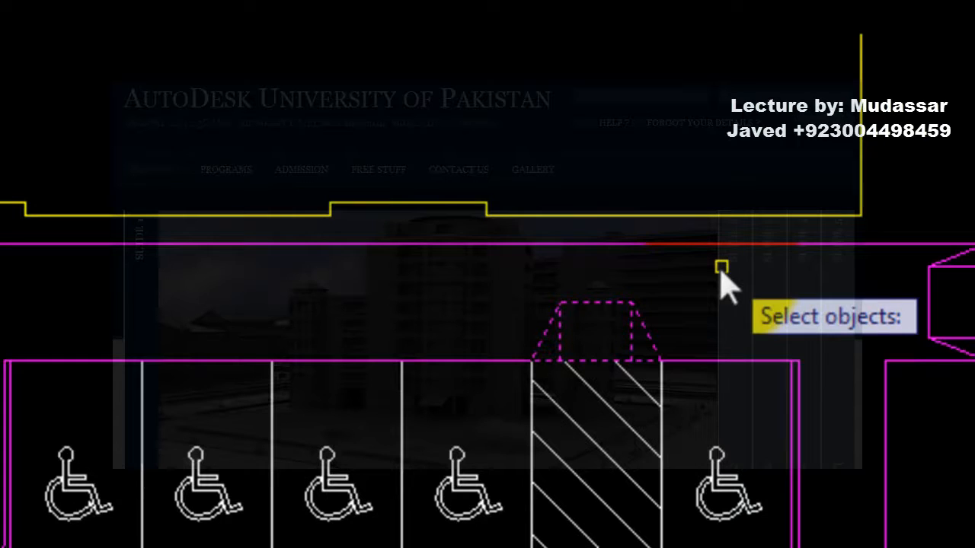
key(Return)
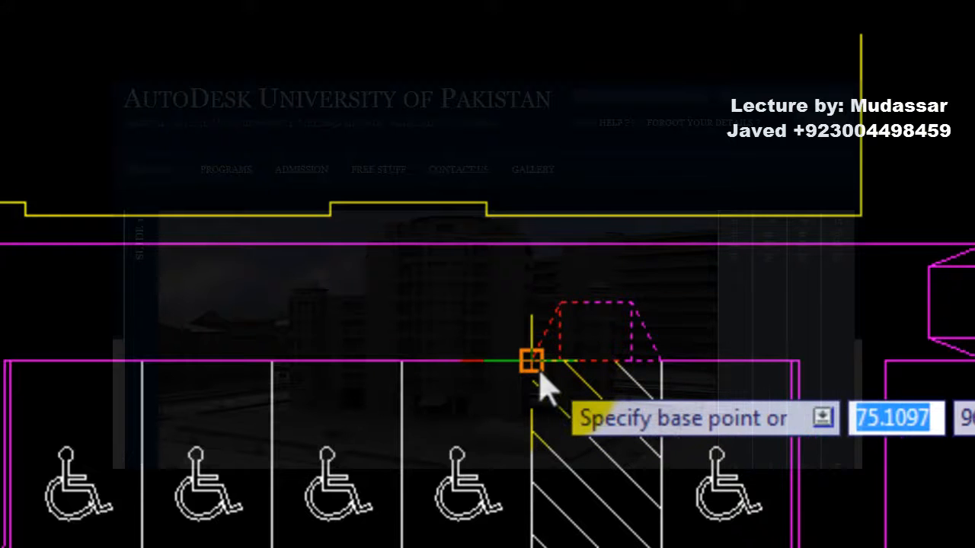
scroll(539, 377, up, 2)
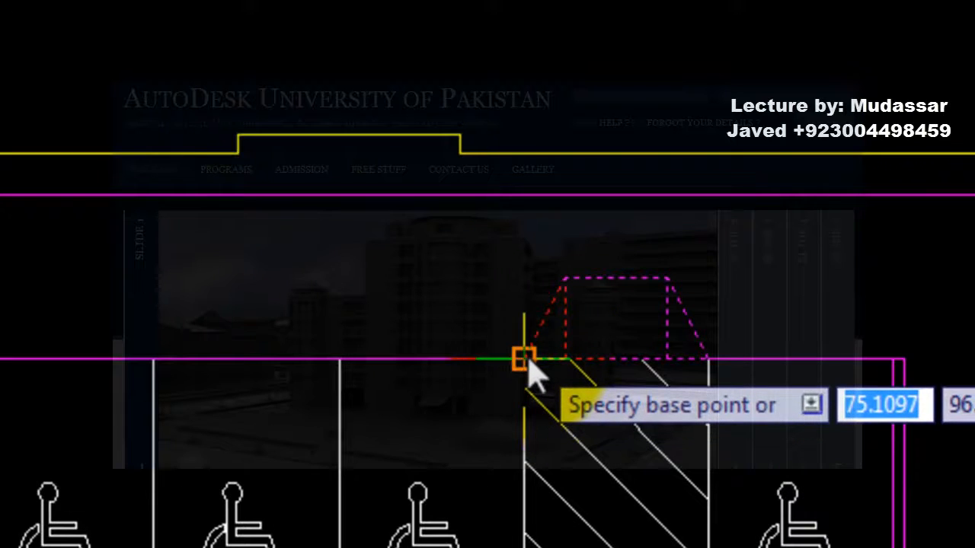
click(527, 363)
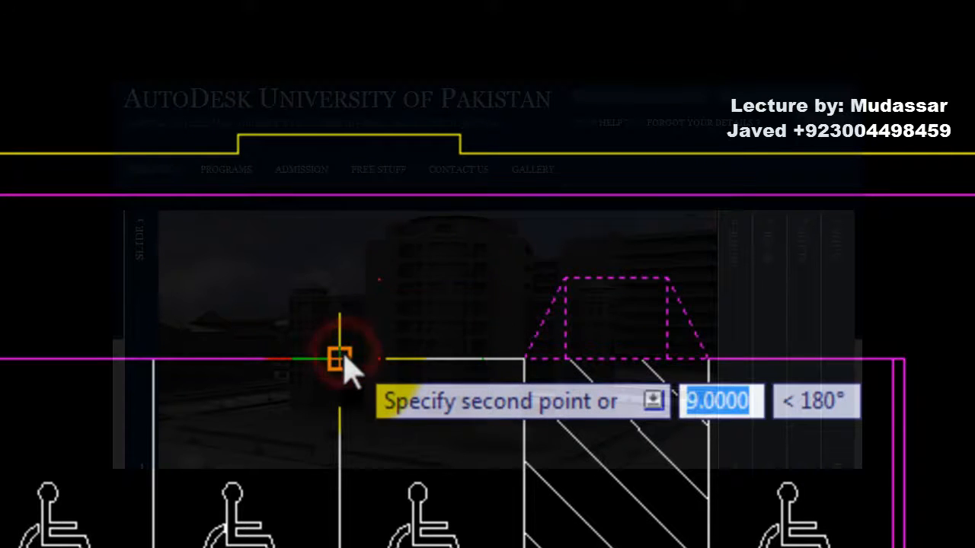
click(159, 371)
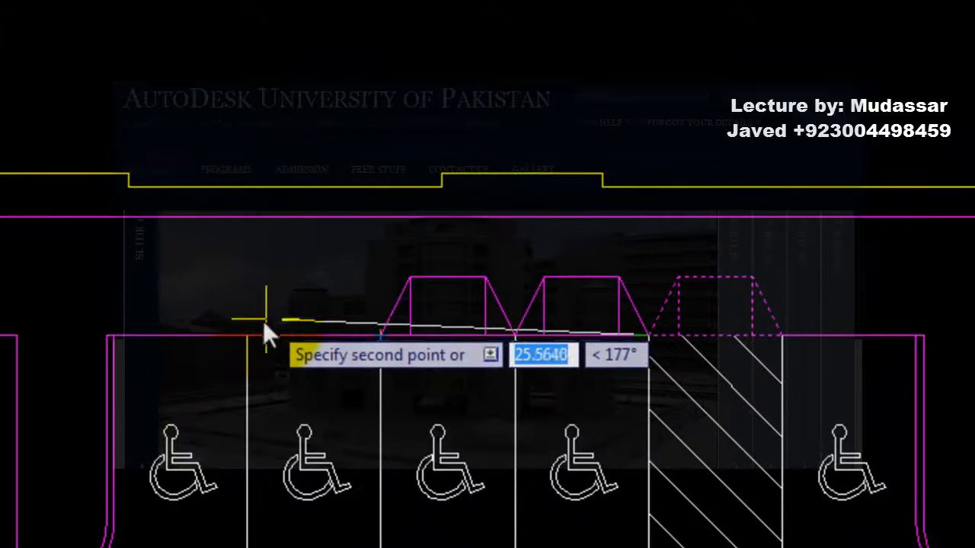
click(246, 329)
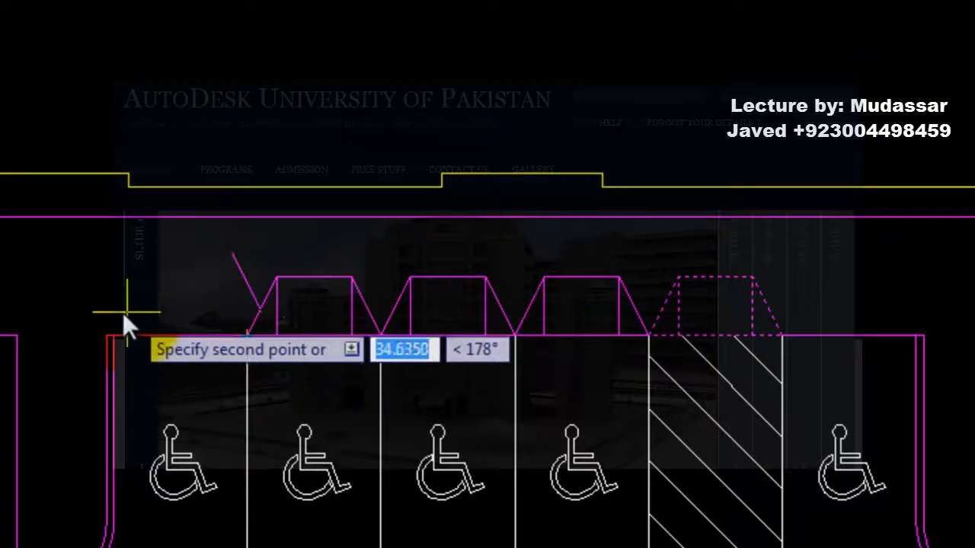
click(123, 336)
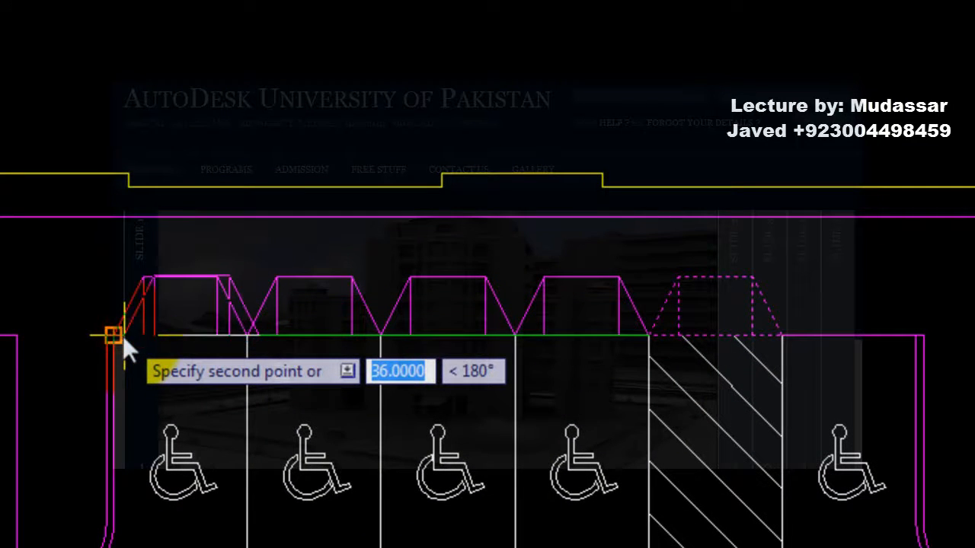
key(Return)
scroll(808, 374, down, 2)
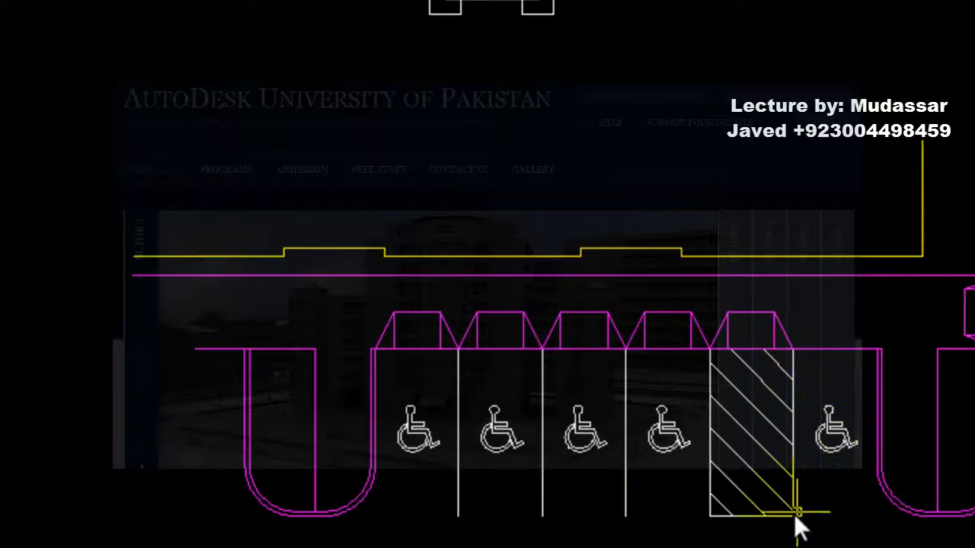
scroll(667, 519, up, 1)
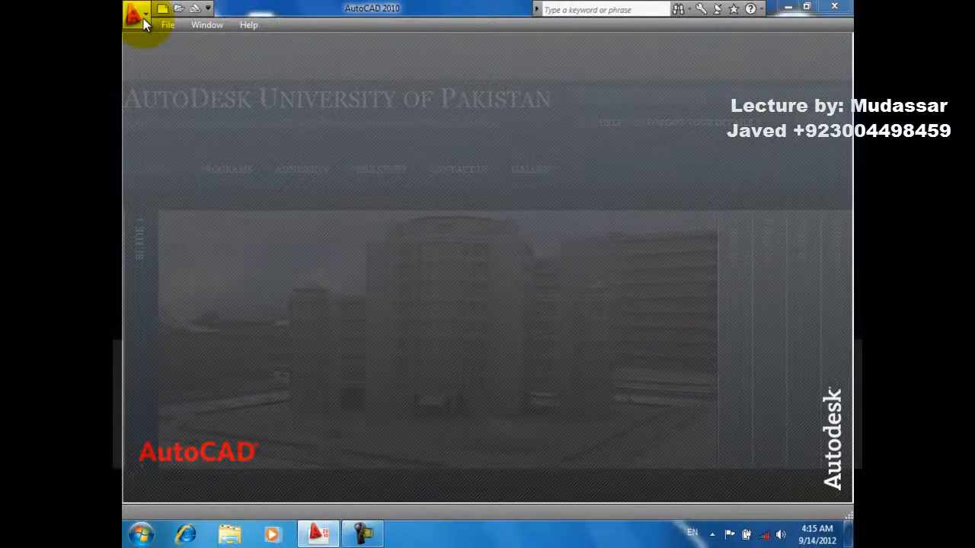
Step: Open the existing drawing 02_Rotate from the Chapter_07 folder
click(143, 19)
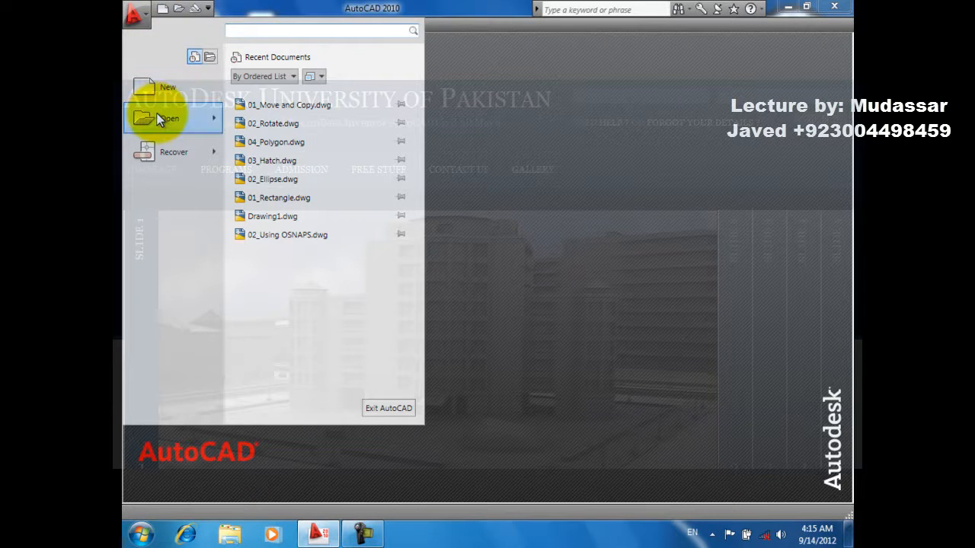
mouse_move(159, 119)
click(288, 98)
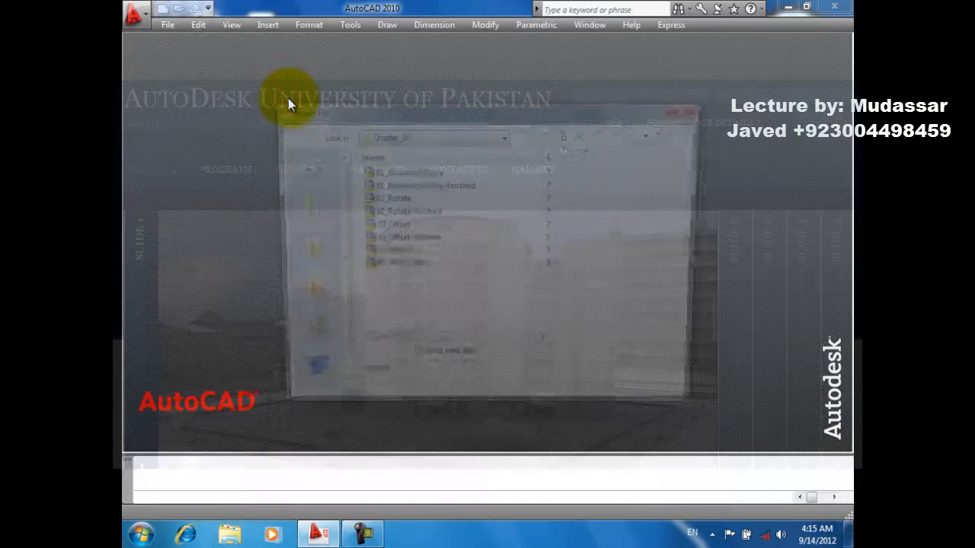
click(397, 197)
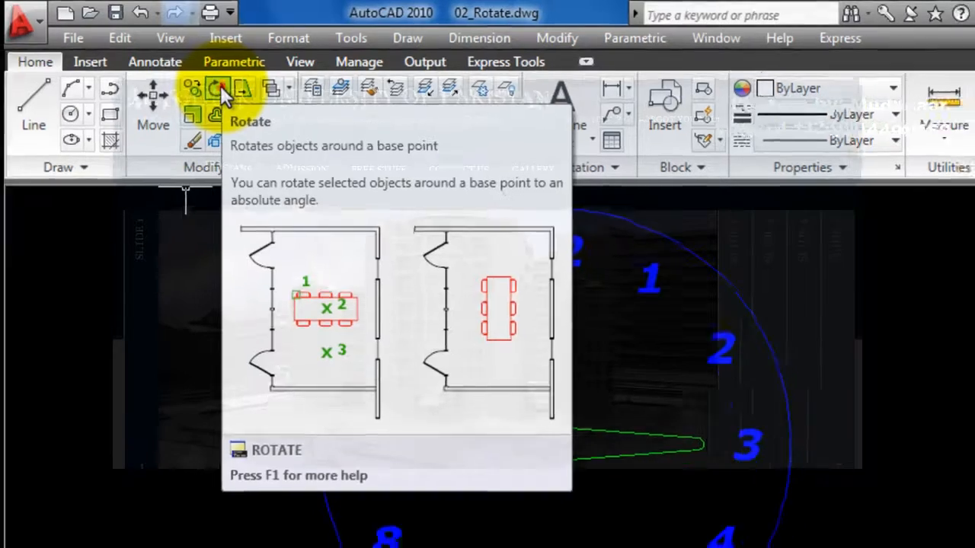
Step: Rotate the green clock hand about the centre of its round end so that it points to 1 o'clock
click(214, 91)
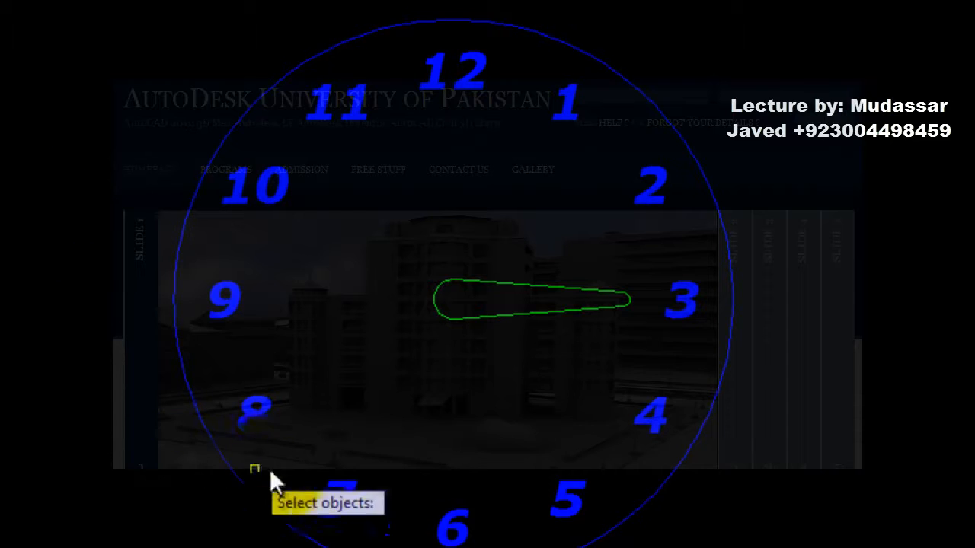
click(540, 311)
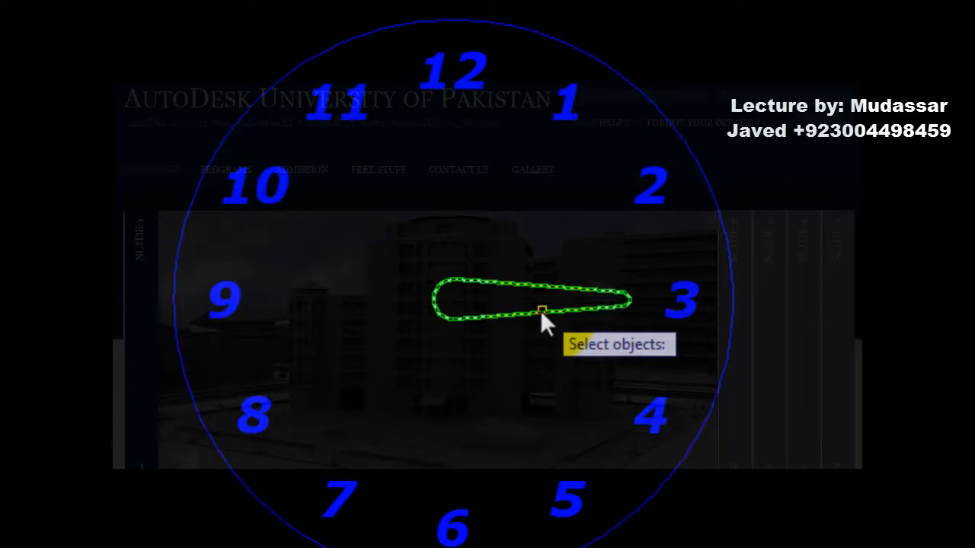
click(540, 310)
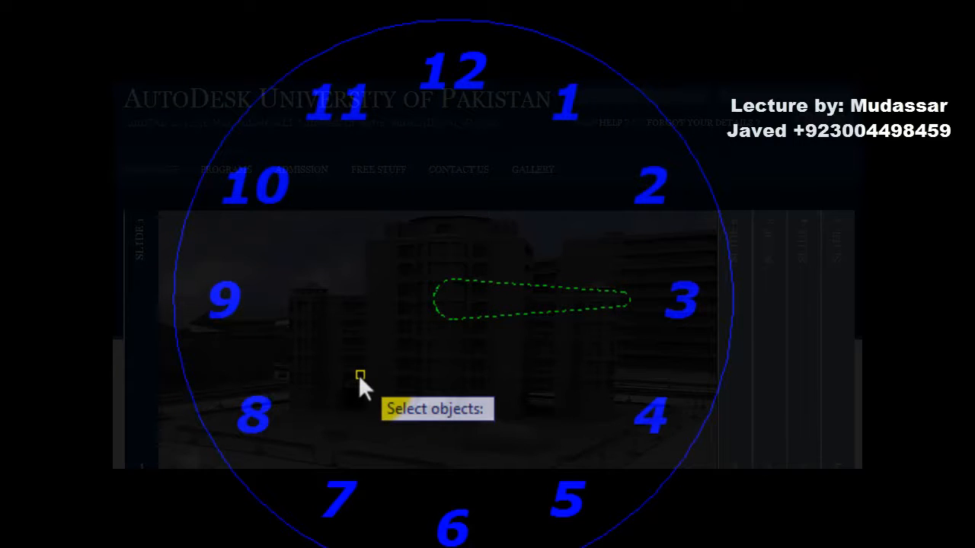
key(Return)
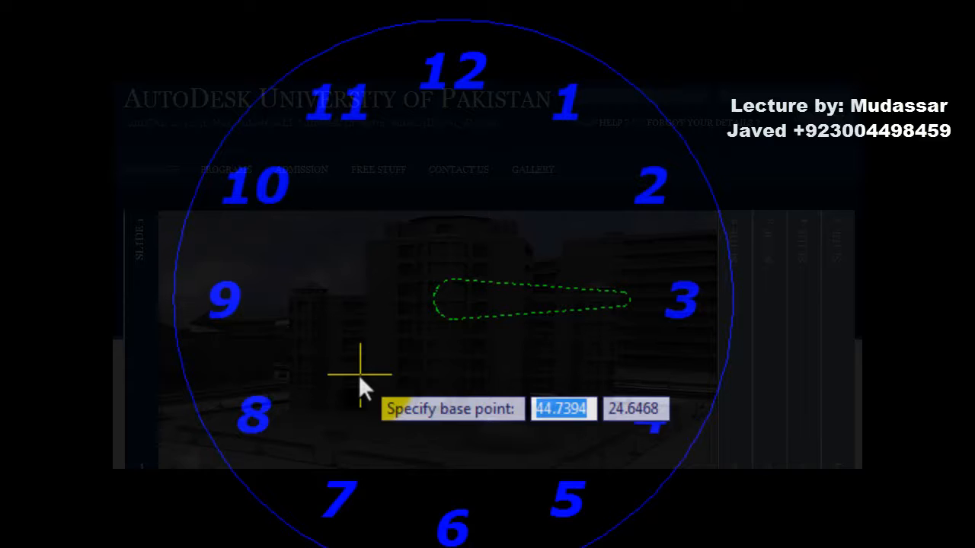
click(446, 300)
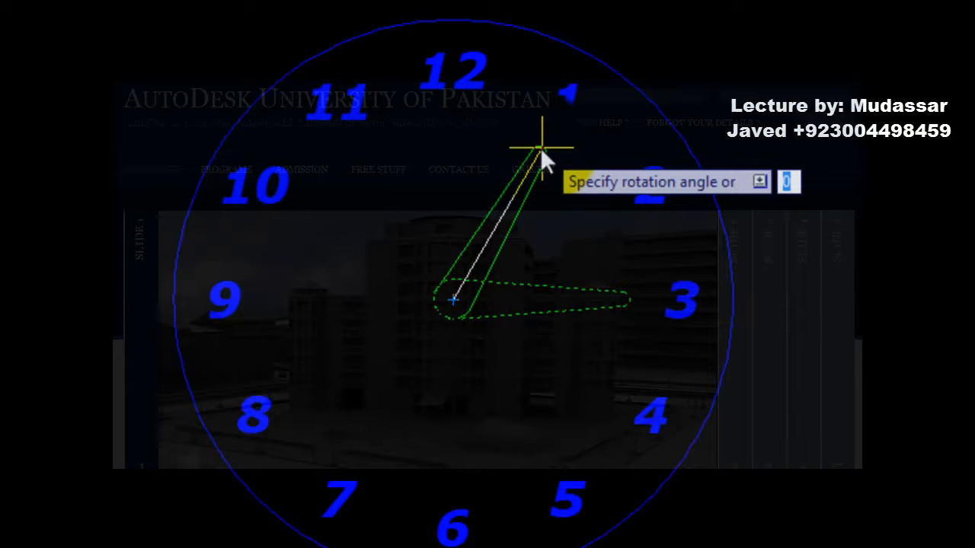
click(540, 147)
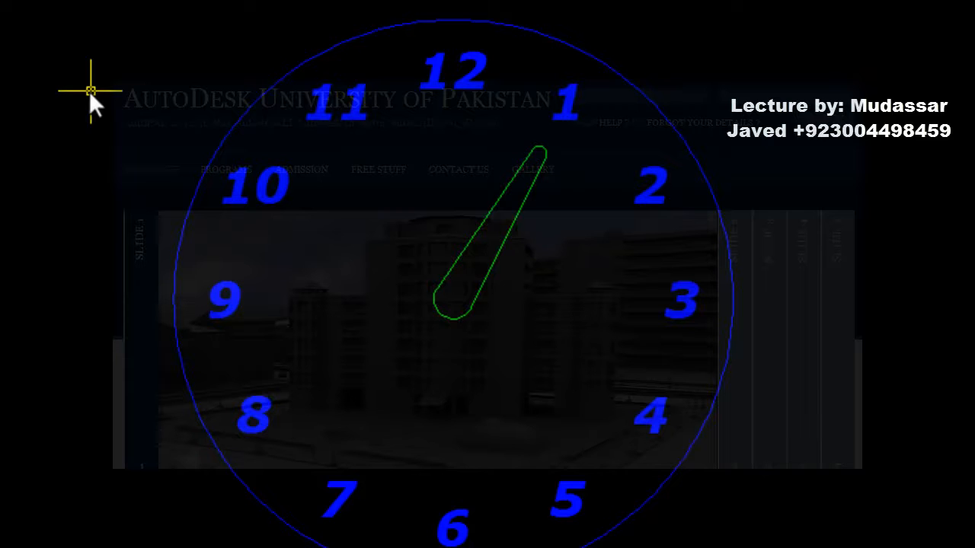
Step: Undo the clock hand's last rotation
key(ctrl+z)
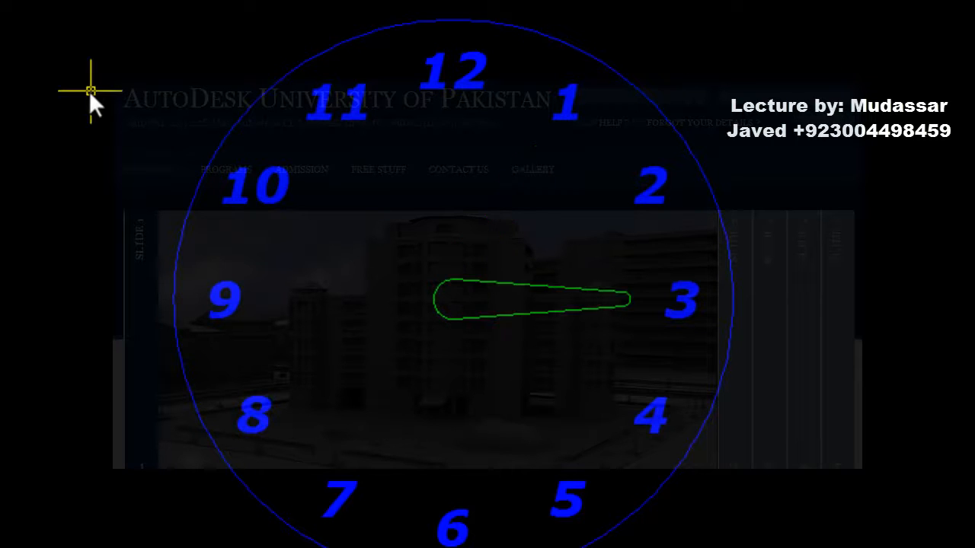